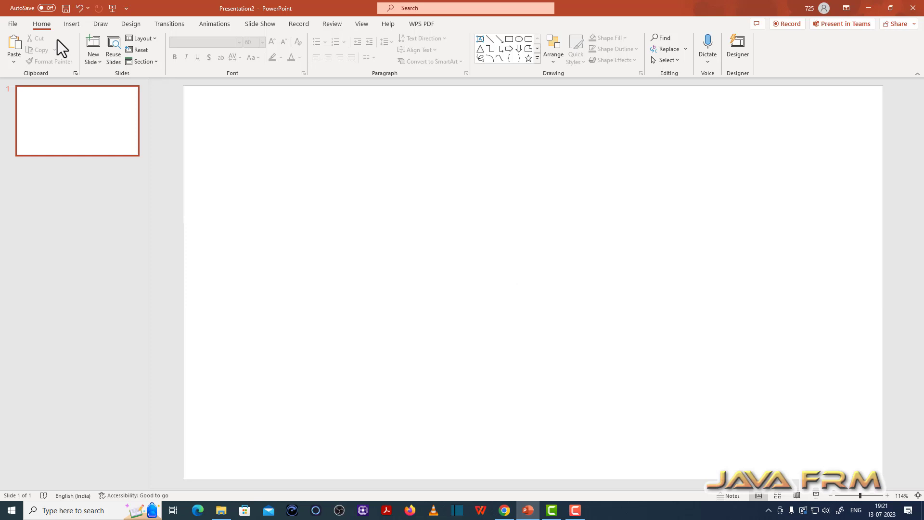
Insert the black road icon with a signpost from a 'road' icon search
click(70, 25)
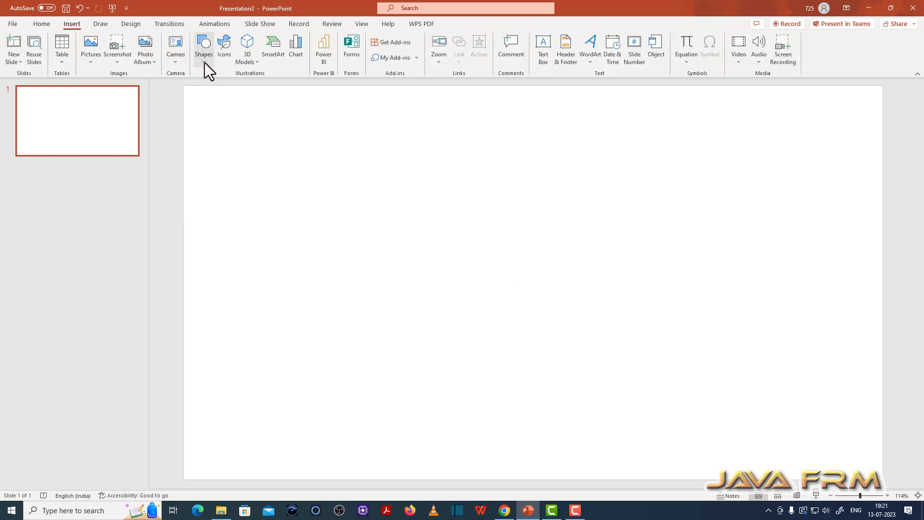
click(221, 58)
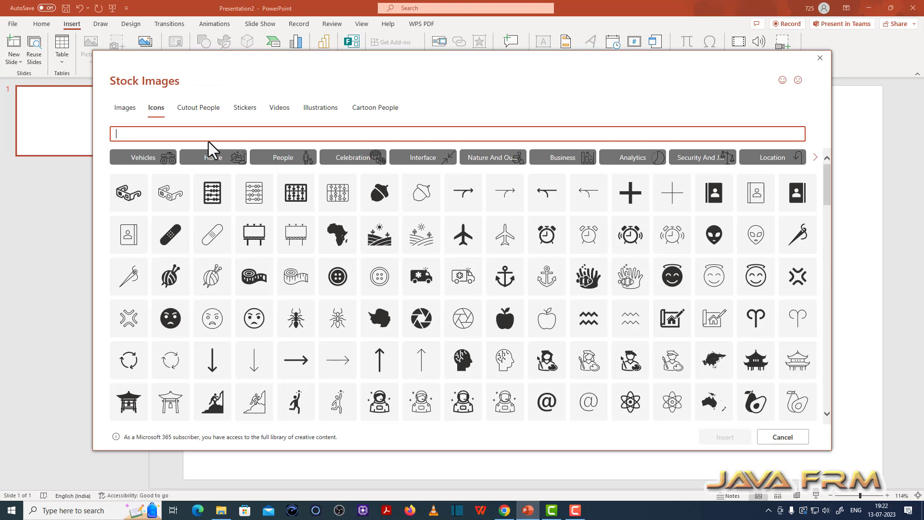
text(road)
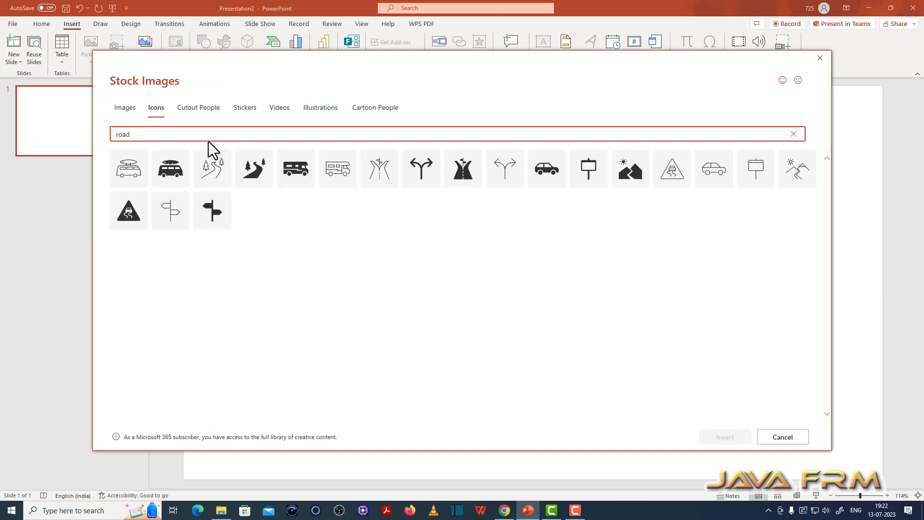
click(476, 158)
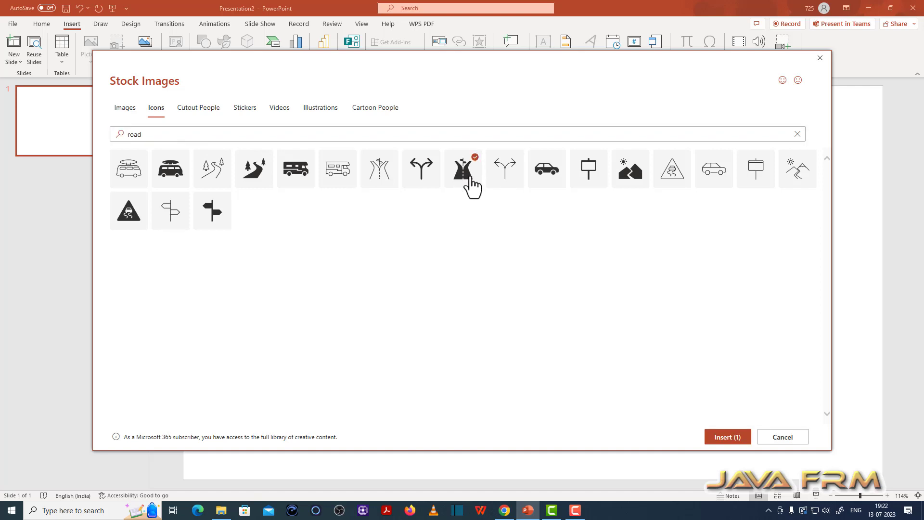
click(727, 438)
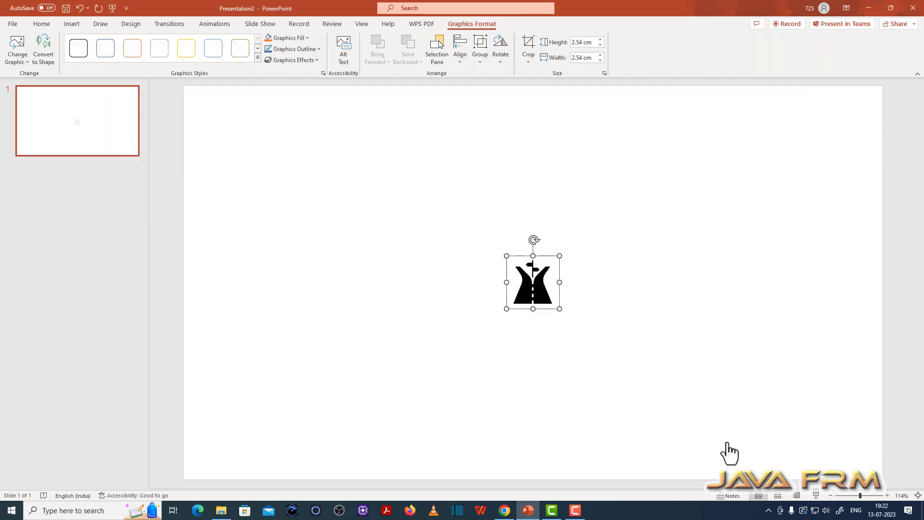
Resize the road icon to 20.59 cm tall by 16.8 cm wide and centre it on the slide
mouse_move(559, 309)
mouse_down()
mouse_move(626, 467)
mouse_move(717, 466)
mouse_up()
drag(610, 398, 531, 261)
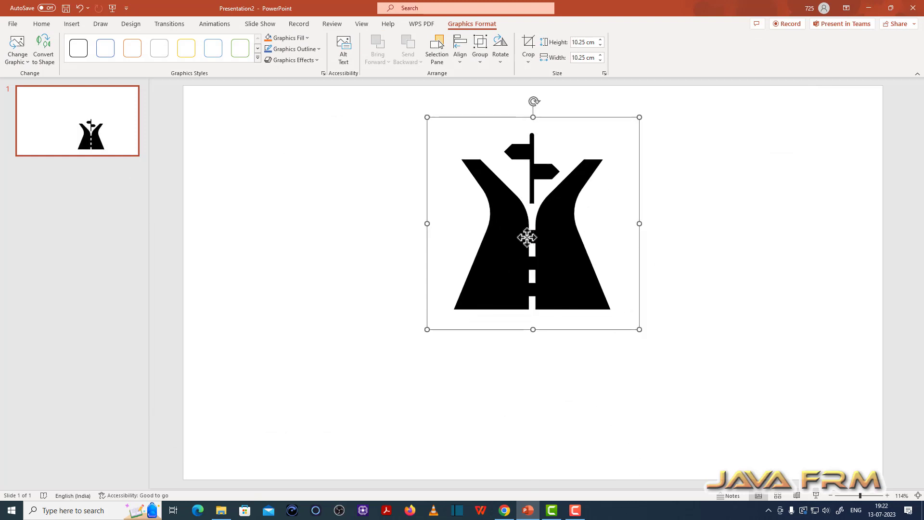
drag(533, 329, 528, 478)
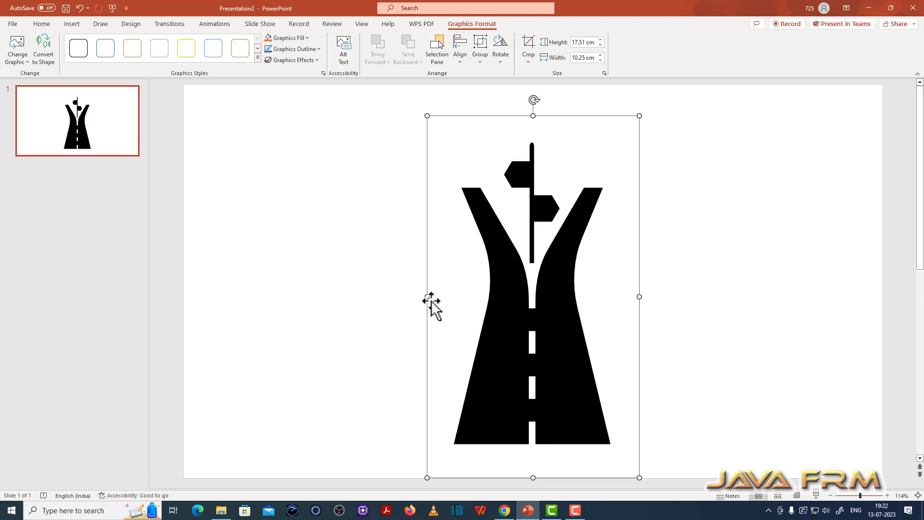
drag(427, 299, 347, 299)
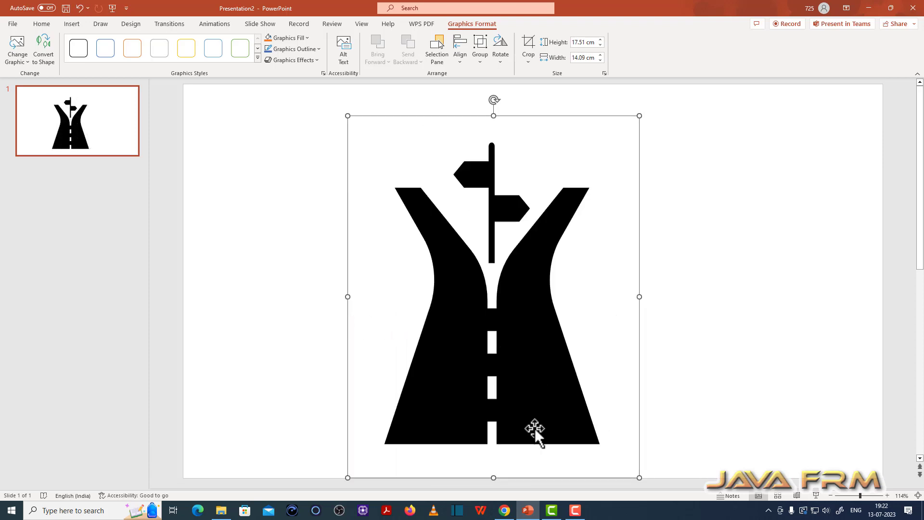
drag(518, 400, 524, 361)
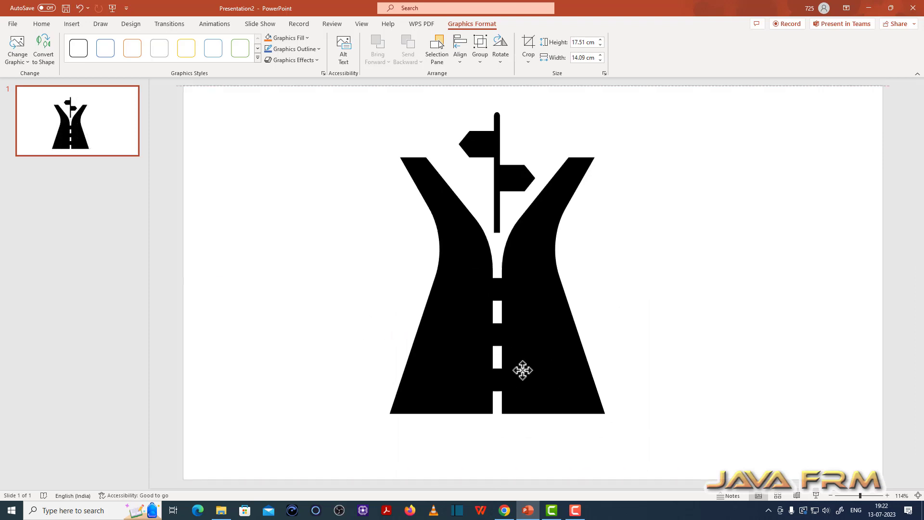
drag(500, 439, 504, 475)
drag(537, 412, 539, 439)
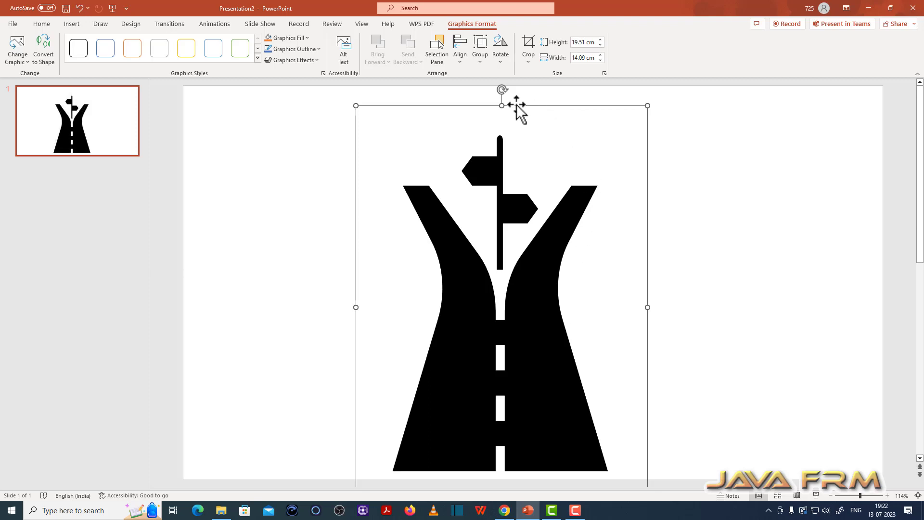
drag(502, 106, 501, 93)
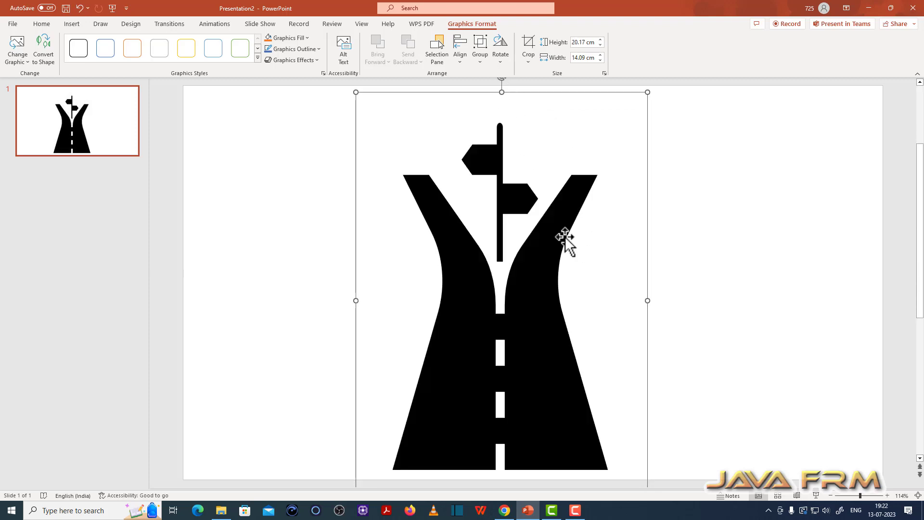
drag(560, 326, 566, 327)
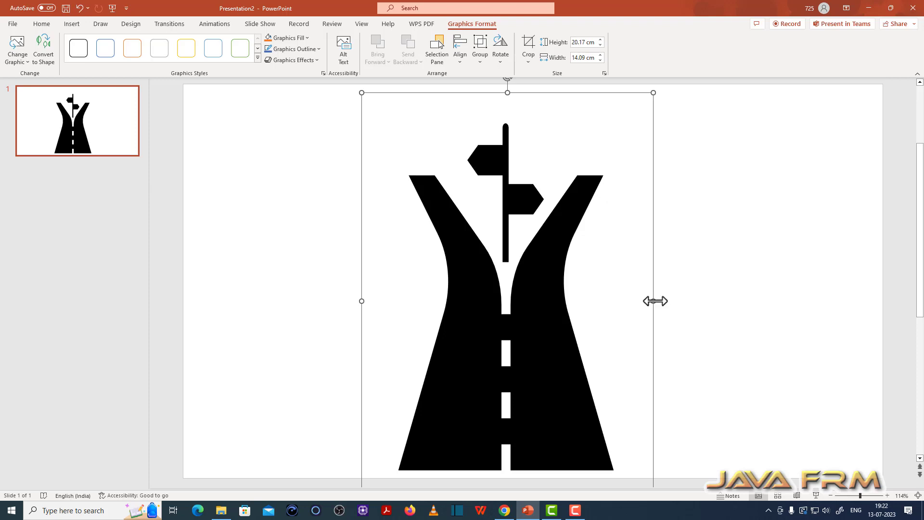
drag(653, 301, 709, 302)
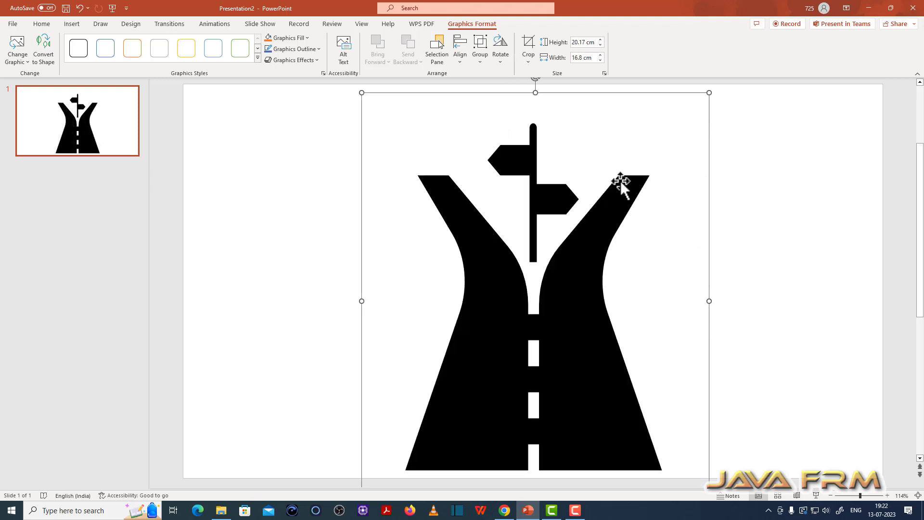
drag(535, 92, 536, 84)
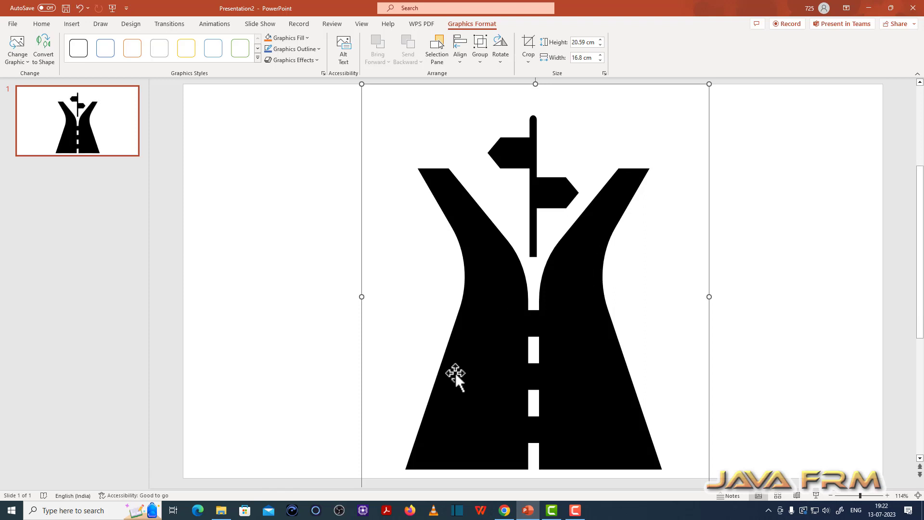
click(801, 385)
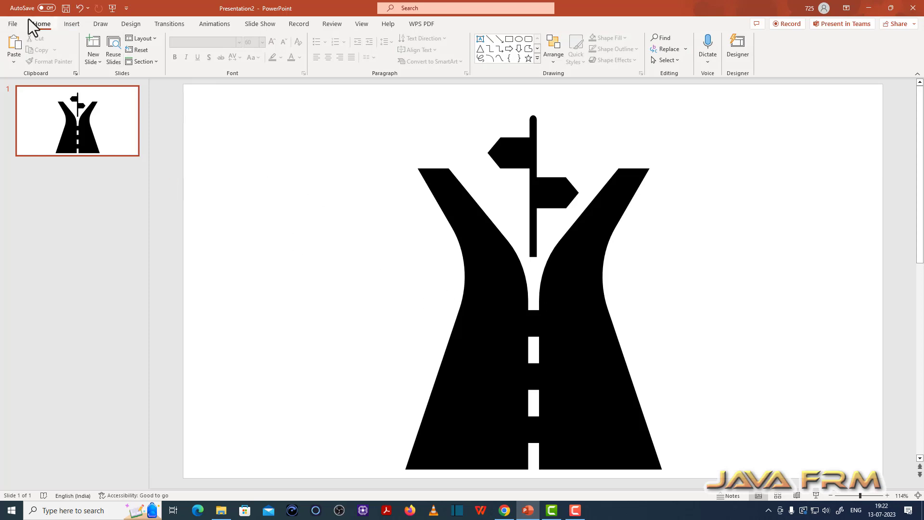
Insert the outline tree with roots right of the road, sized 8.63 × 10.84 cm
click(67, 25)
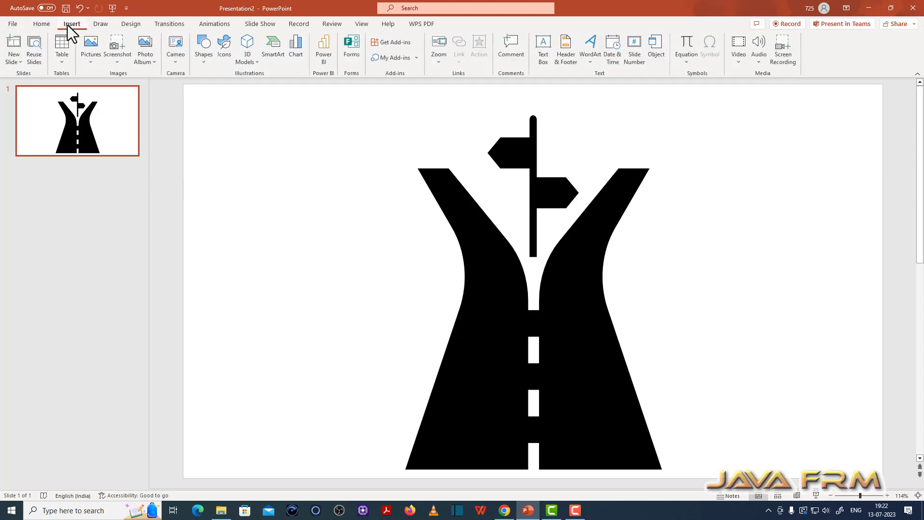
click(224, 55)
text(tree)
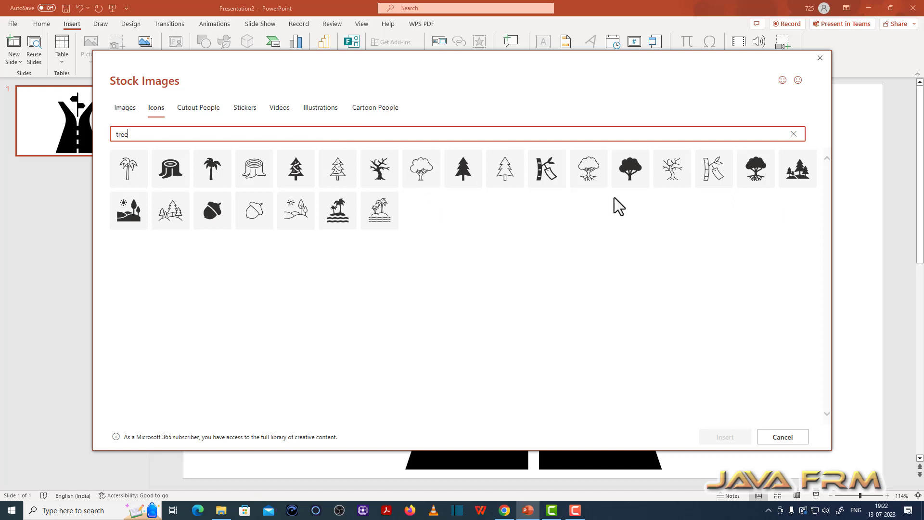
click(601, 161)
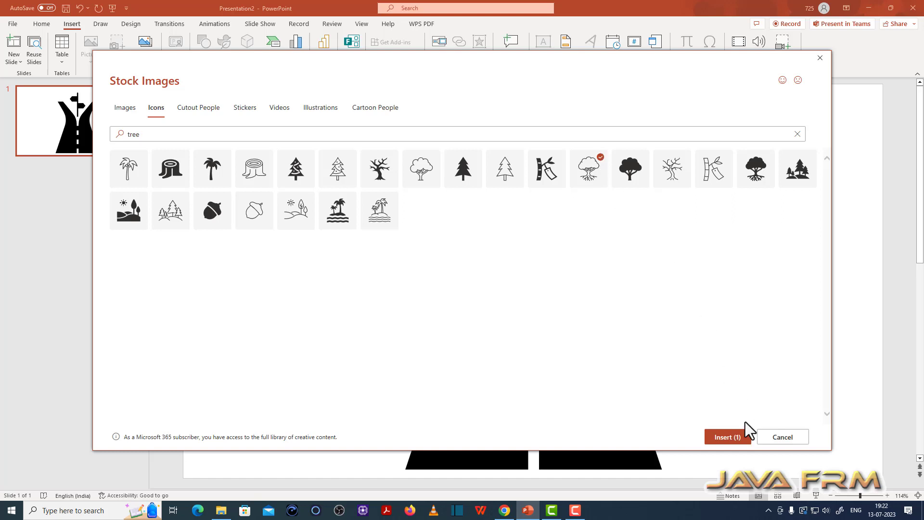
click(729, 438)
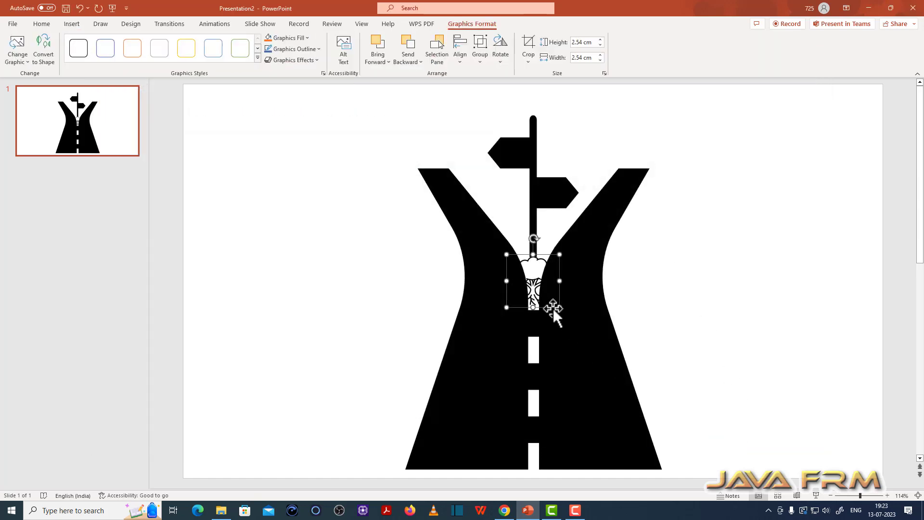
mouse_move(549, 304)
mouse_down()
mouse_move(762, 280)
mouse_move(750, 395)
mouse_up()
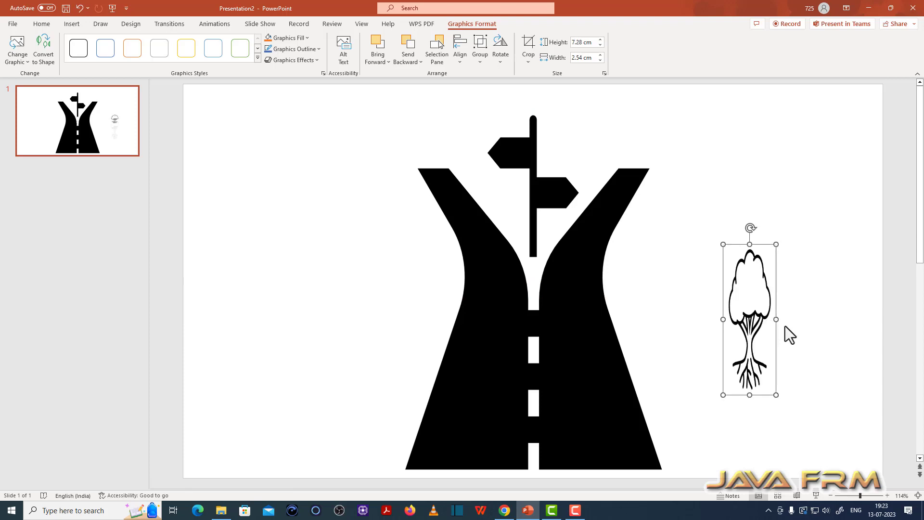
drag(776, 319, 862, 319)
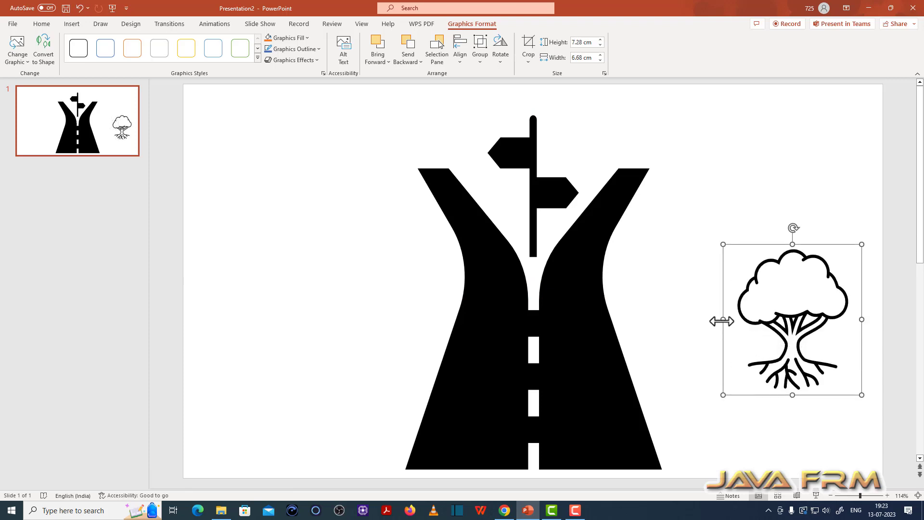
drag(722, 319, 636, 320)
drag(759, 305, 746, 311)
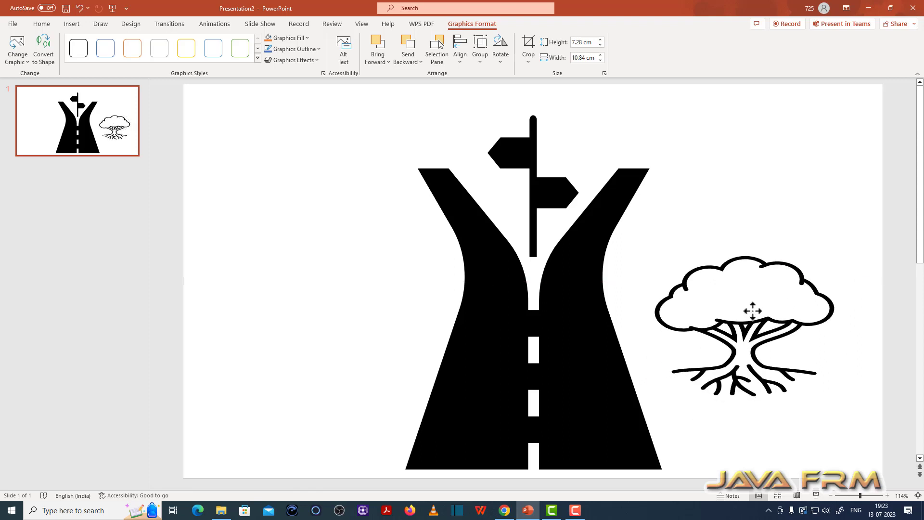
drag(736, 401, 736, 428)
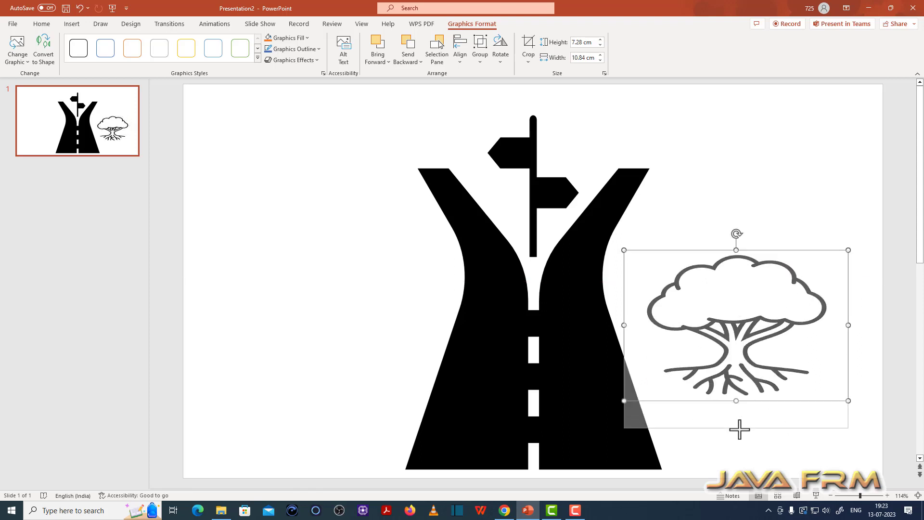
drag(763, 317, 768, 319)
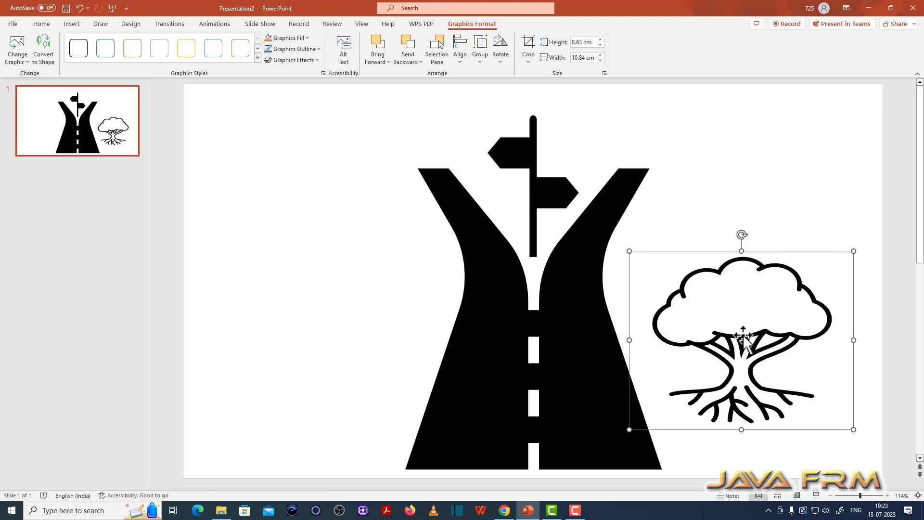
Place a copy of the tree on the road's left side and delete the extra duplicate
key(ctrl+v)
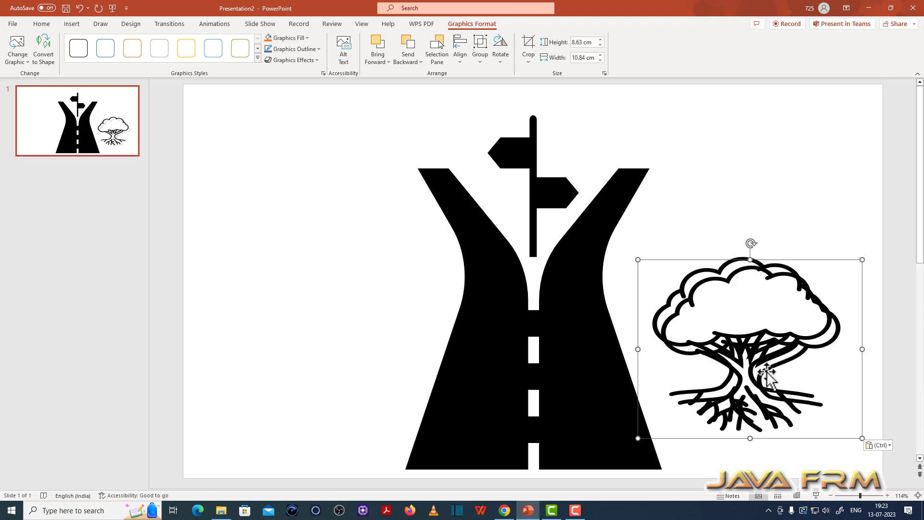
mouse_move(747, 440)
mouse_down()
mouse_move(350, 460)
mouse_move(349, 469)
mouse_up()
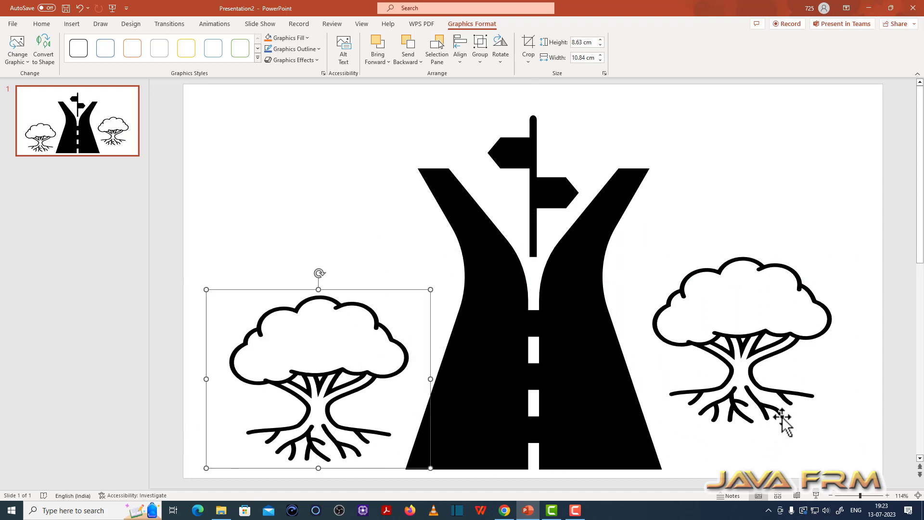
drag(767, 361, 760, 375)
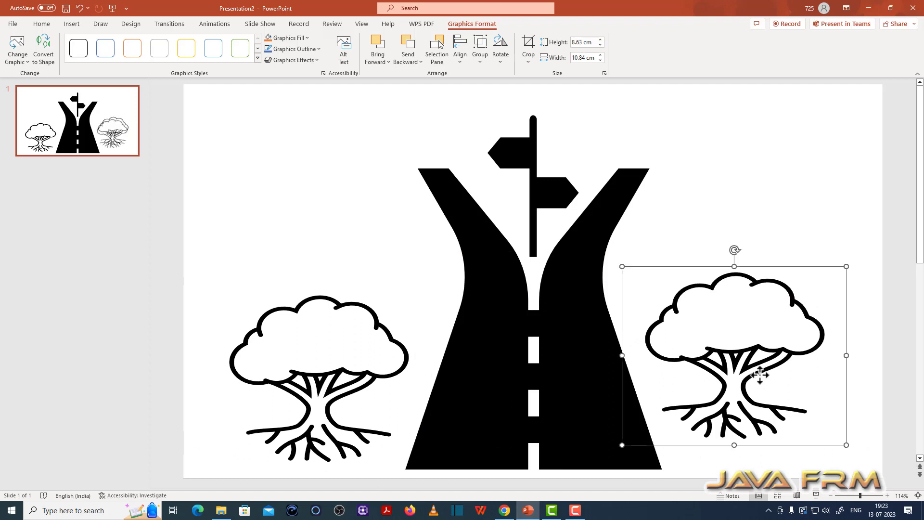
key(ctrl+v)
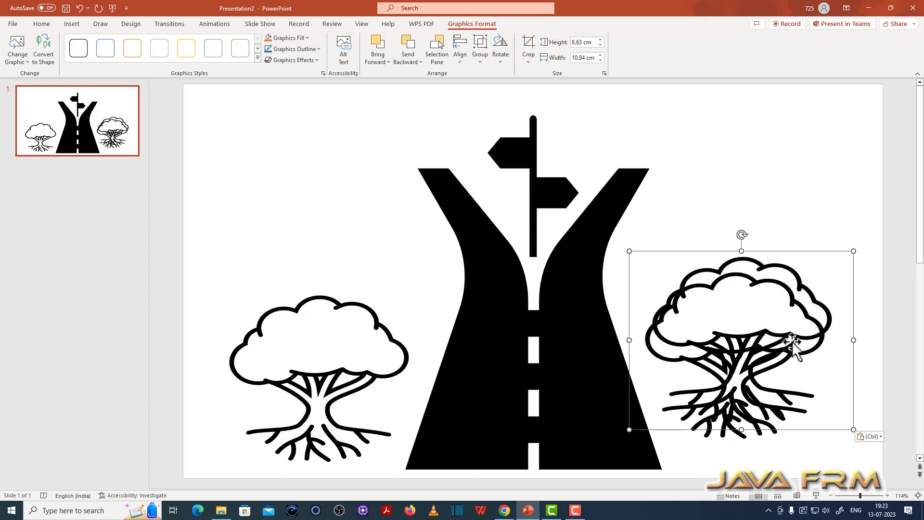
mouse_move(818, 347)
mouse_down()
mouse_move(414, 237)
mouse_move(444, 228)
mouse_move(394, 226)
mouse_move(394, 208)
mouse_move(850, 220)
mouse_move(771, 228)
mouse_up()
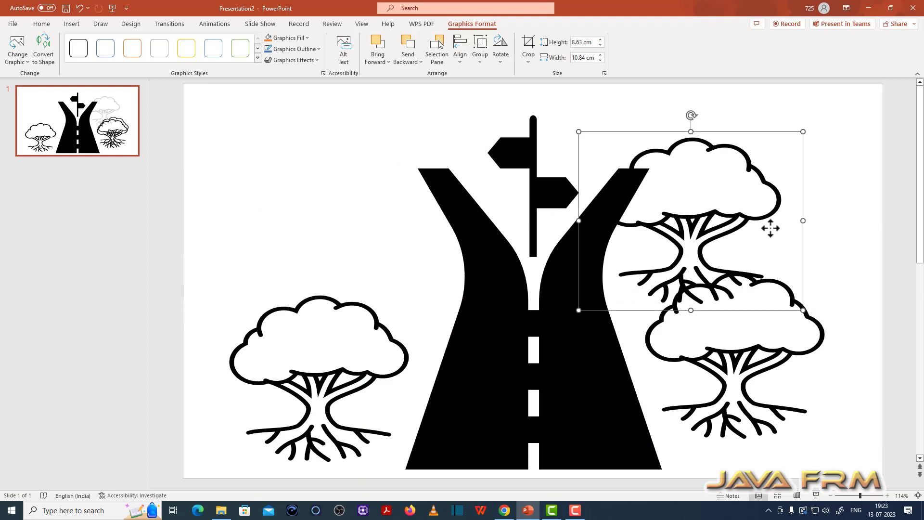
key(Delete)
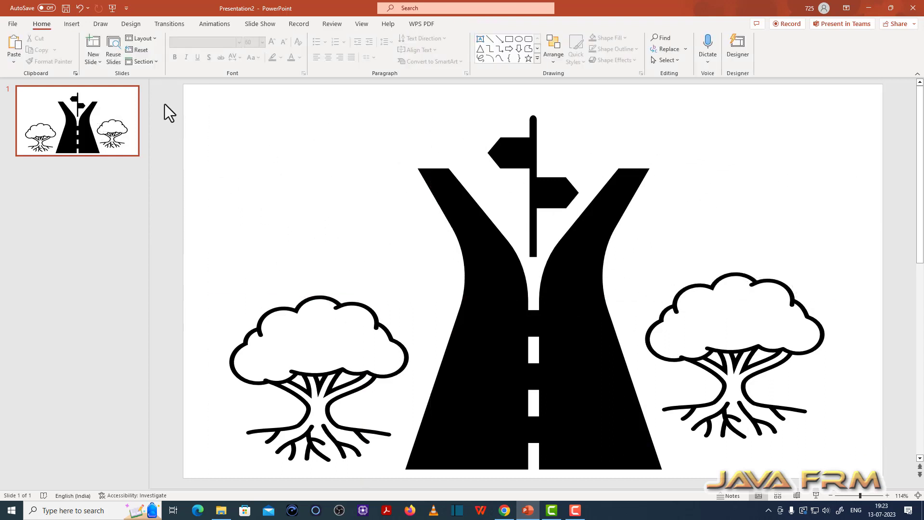
Insert a small outline tree above the right large tree and copy it into a five-tree cluster
click(70, 24)
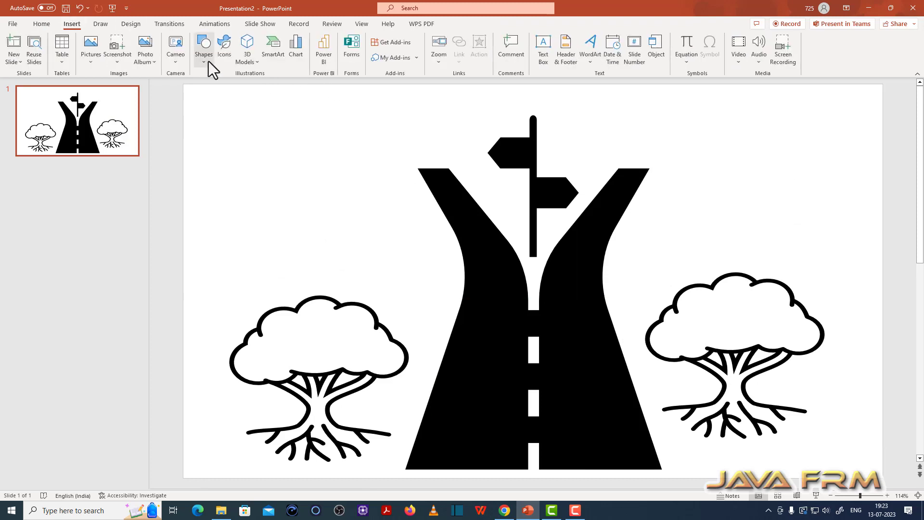
click(221, 49)
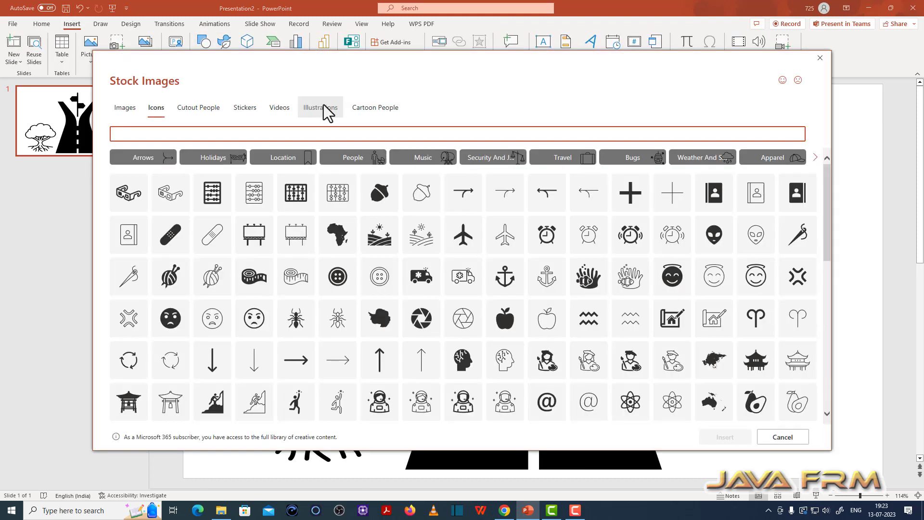
text(tree)
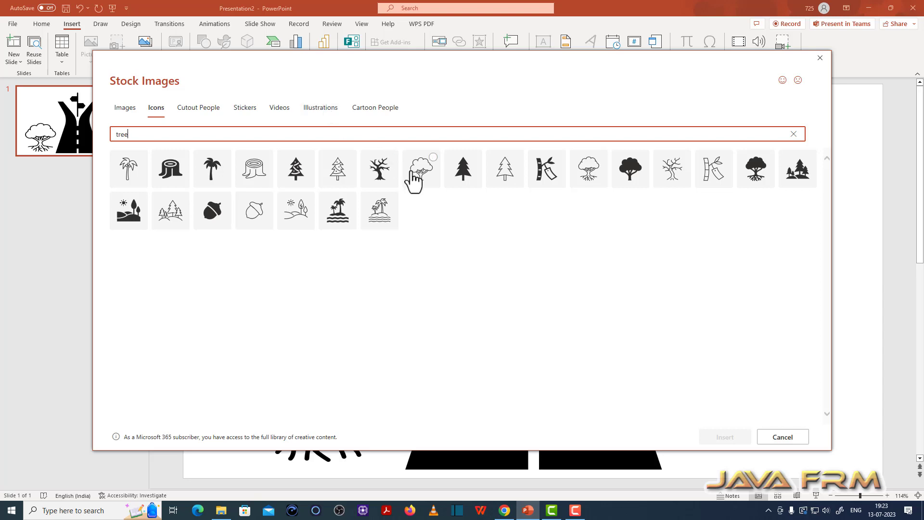
click(430, 161)
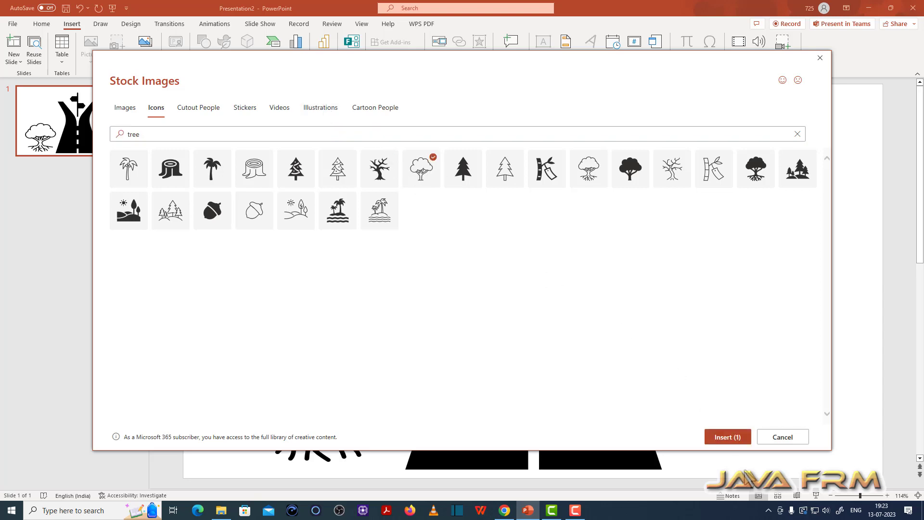
click(726, 437)
mouse_move(532, 282)
mouse_down()
mouse_move(829, 251)
mouse_move(835, 311)
mouse_up()
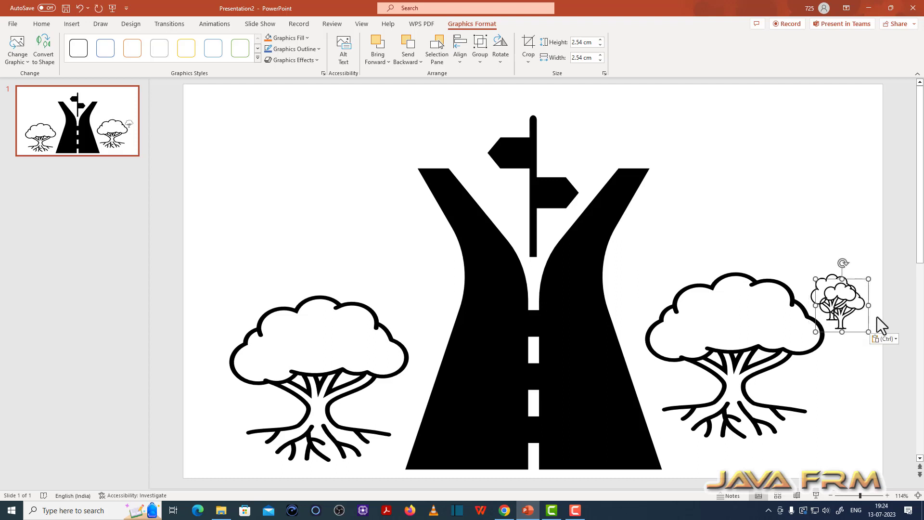
mouse_move(846, 304)
mouse_down()
mouse_move(872, 338)
mouse_move(797, 262)
mouse_up()
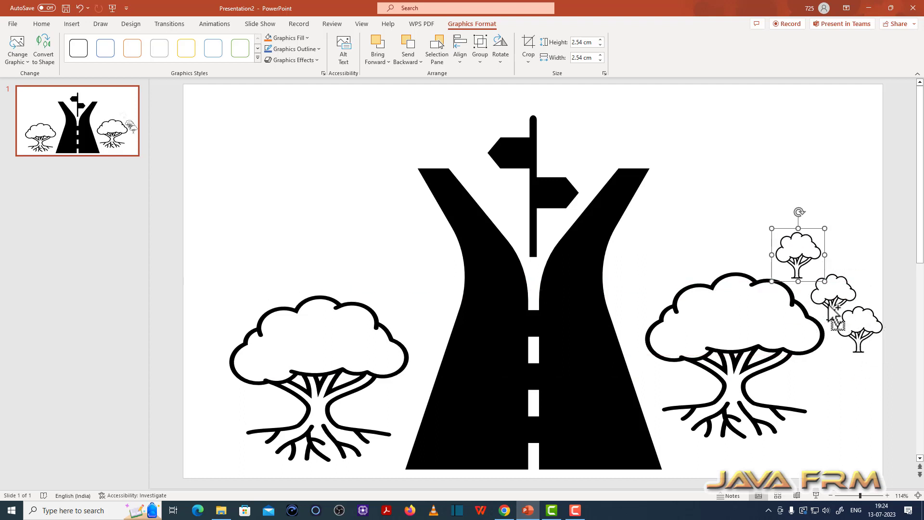
drag(833, 296, 841, 244)
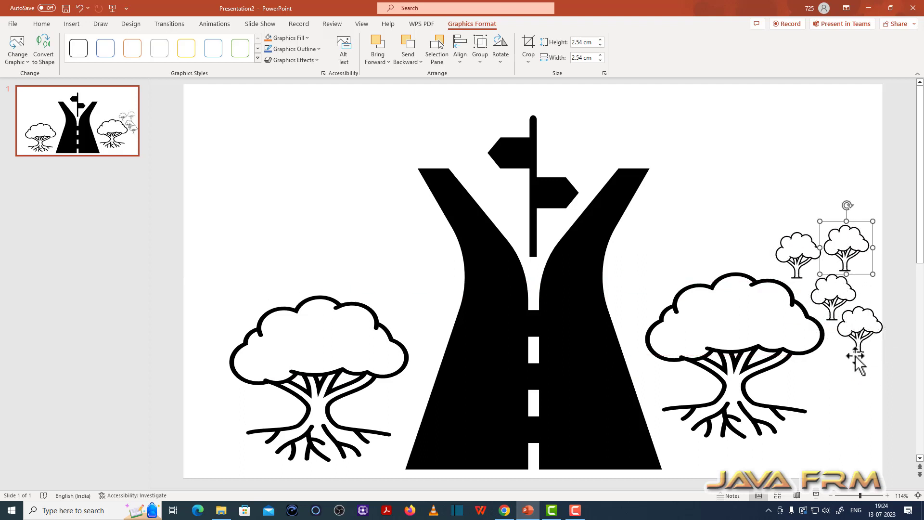
drag(855, 353, 744, 257)
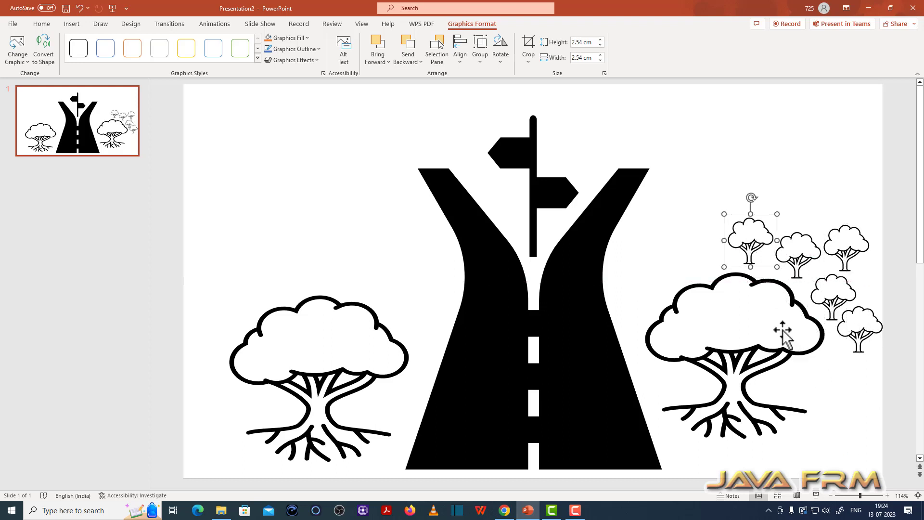
Duplicate the five small trees and place the copies above the left large tree
click(692, 214)
drag(860, 354, 859, 284)
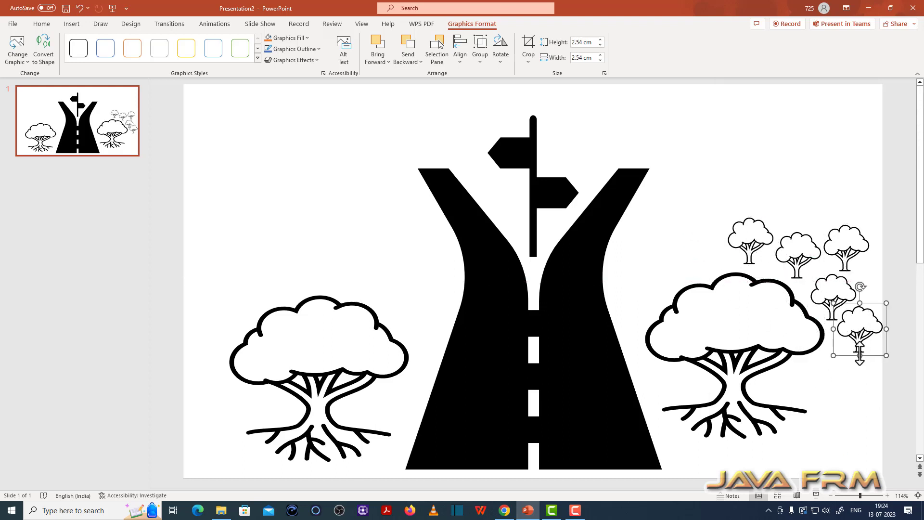
ctrl+click(847, 251)
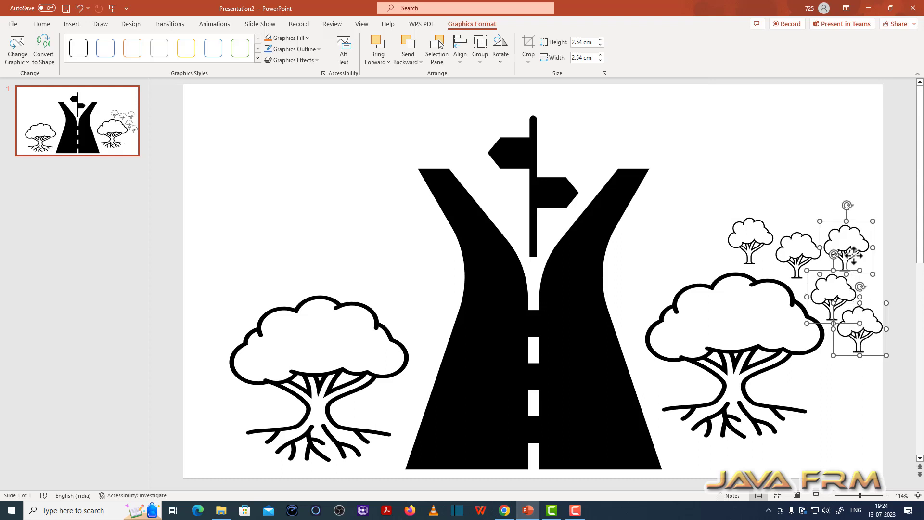
ctrl+click(799, 258)
ctrl+click(756, 248)
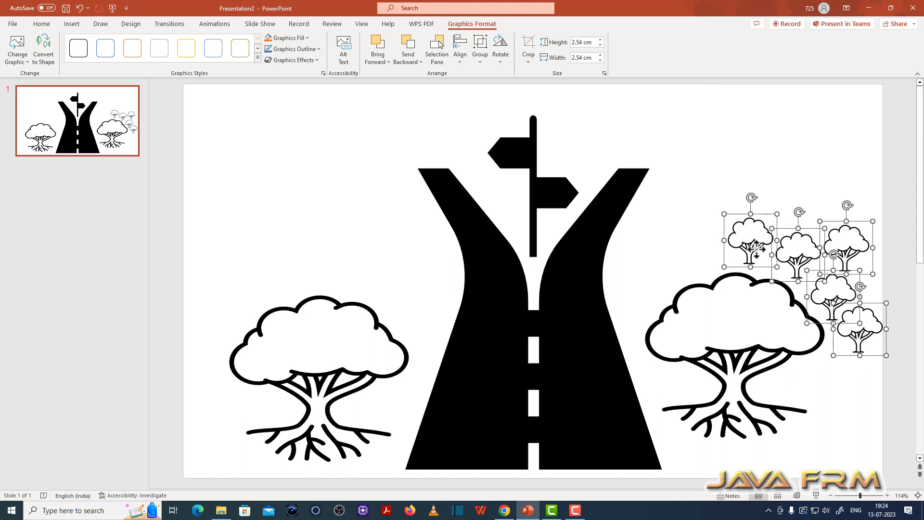
key(ctrl+d)
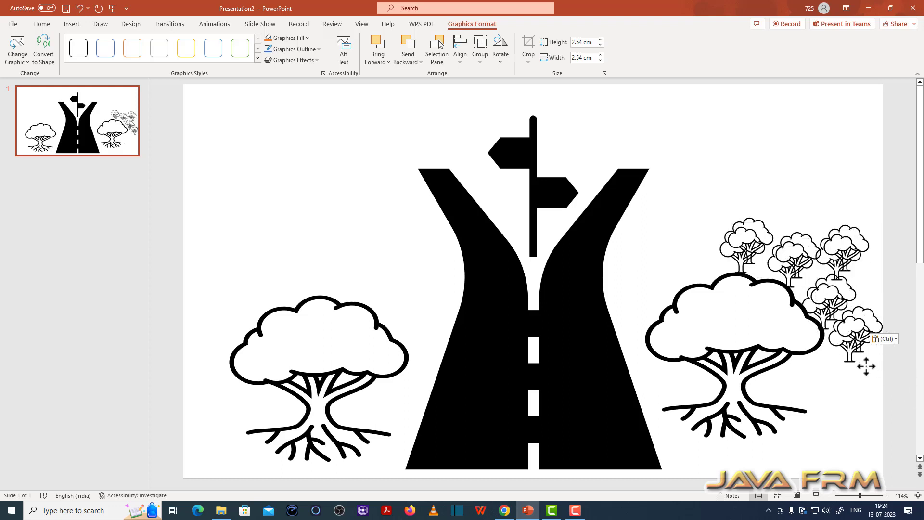
mouse_move(865, 359)
mouse_down()
mouse_move(438, 332)
mouse_move(420, 341)
mouse_up()
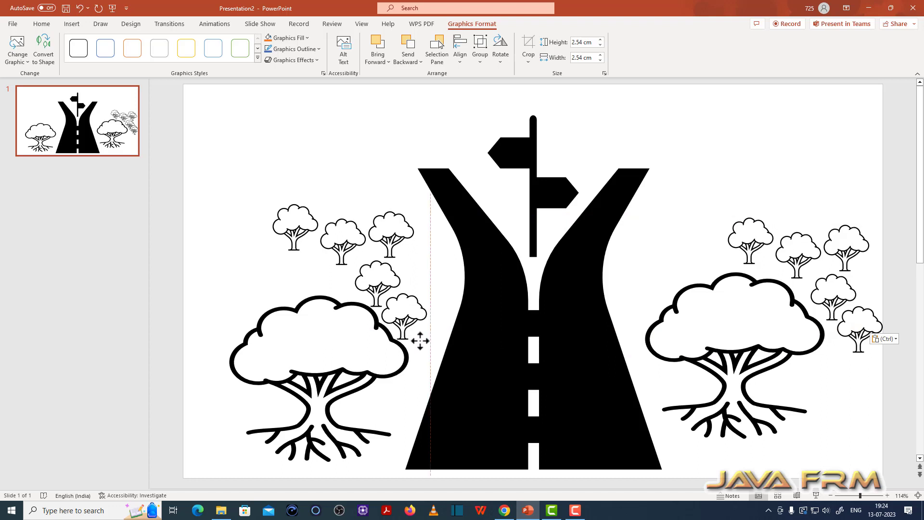
drag(421, 341, 422, 331)
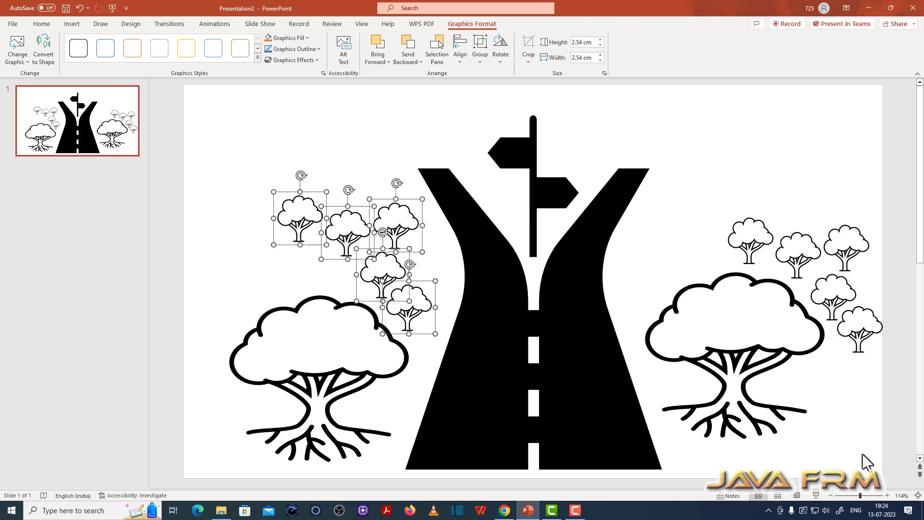
click(862, 451)
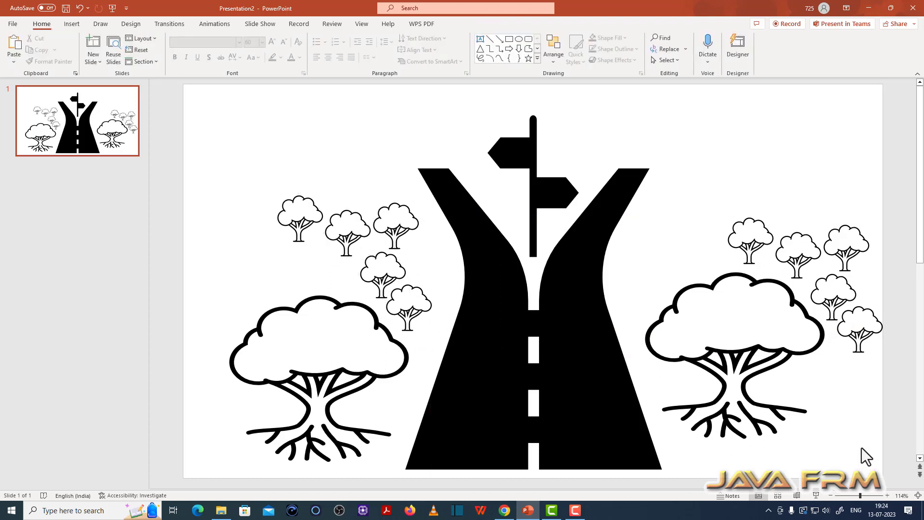
Insert a palm tree icon and place three palms along the road's right edge
click(75, 24)
click(226, 44)
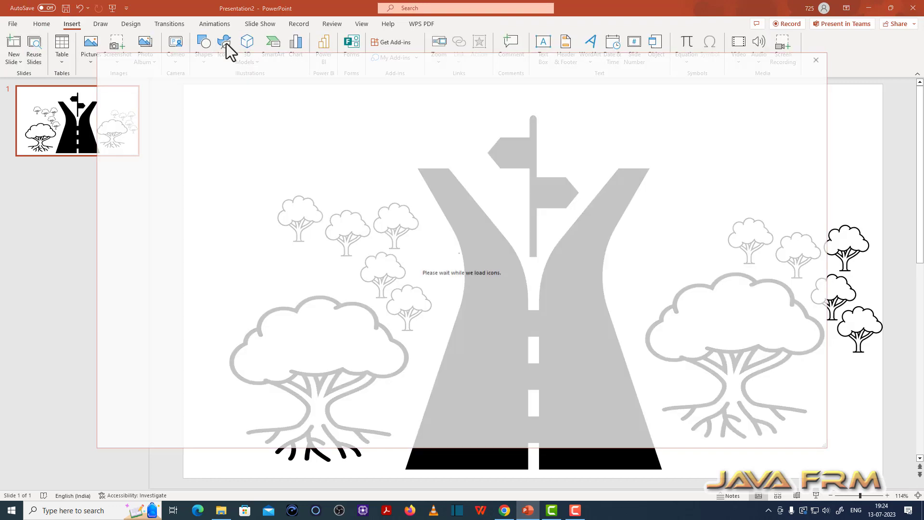
text(tree)
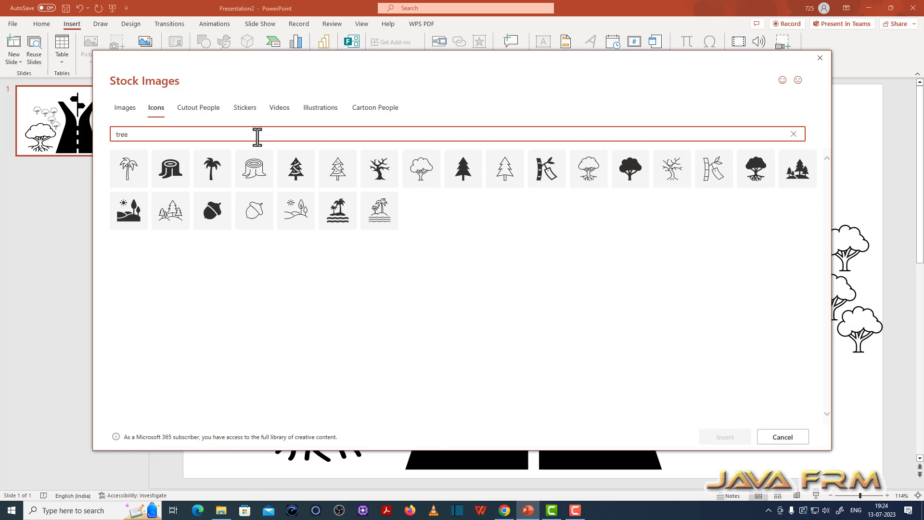
click(139, 158)
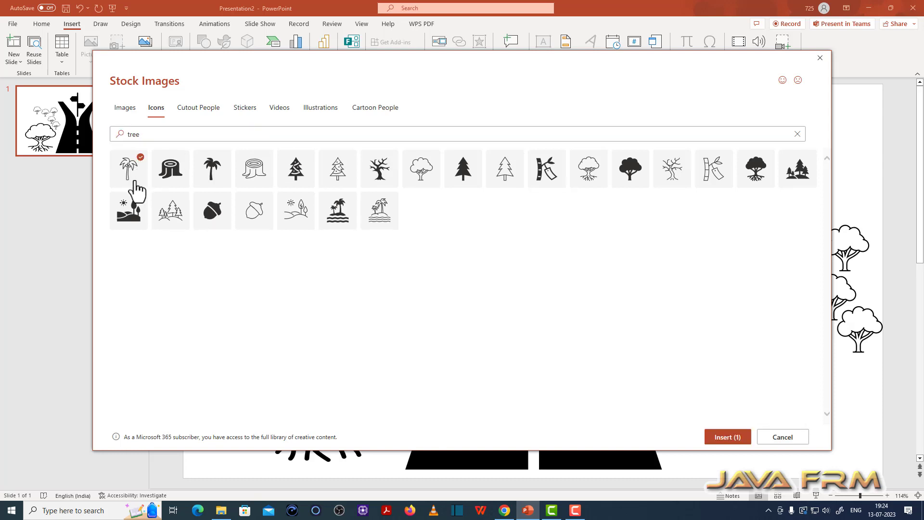
click(729, 438)
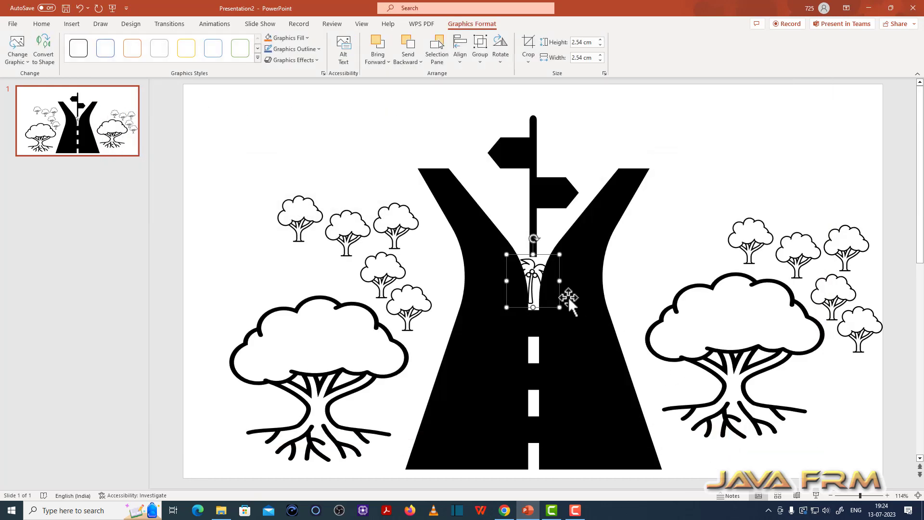
drag(533, 282, 704, 248)
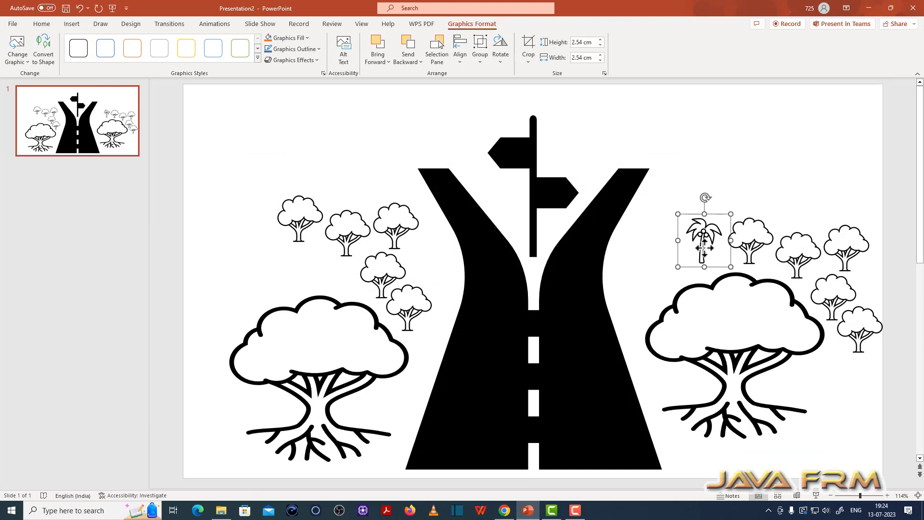
key(ctrl+v)
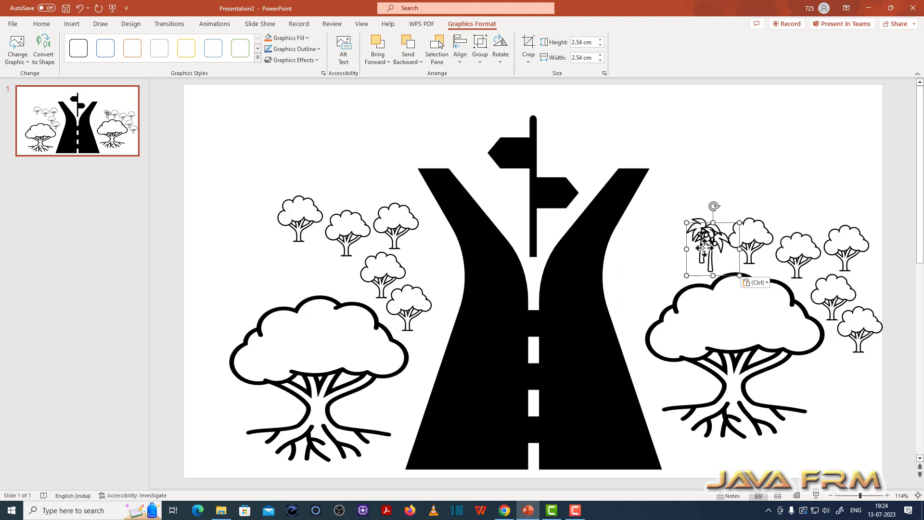
key(ctrl+v)
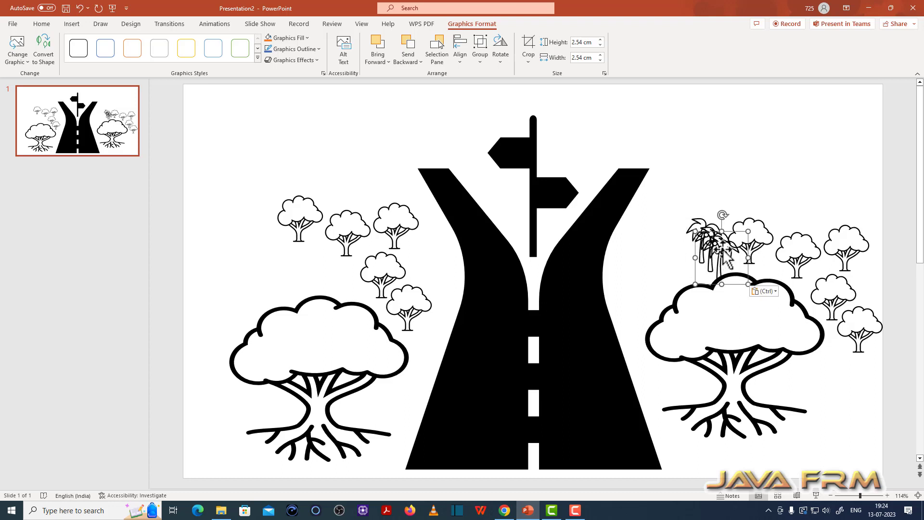
mouse_move(723, 254)
mouse_down()
mouse_move(636, 199)
mouse_move(629, 272)
mouse_up()
mouse_move(711, 250)
mouse_down()
mouse_move(623, 337)
mouse_move(636, 319)
mouse_up()
drag(704, 232, 638, 231)
Add two more palm trees along the road's left edge
key(ctrl+v)
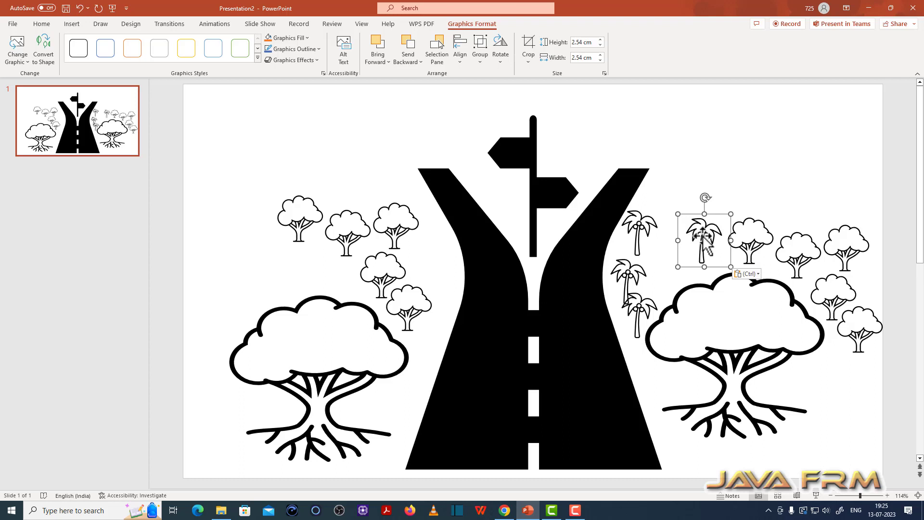
drag(704, 236, 447, 275)
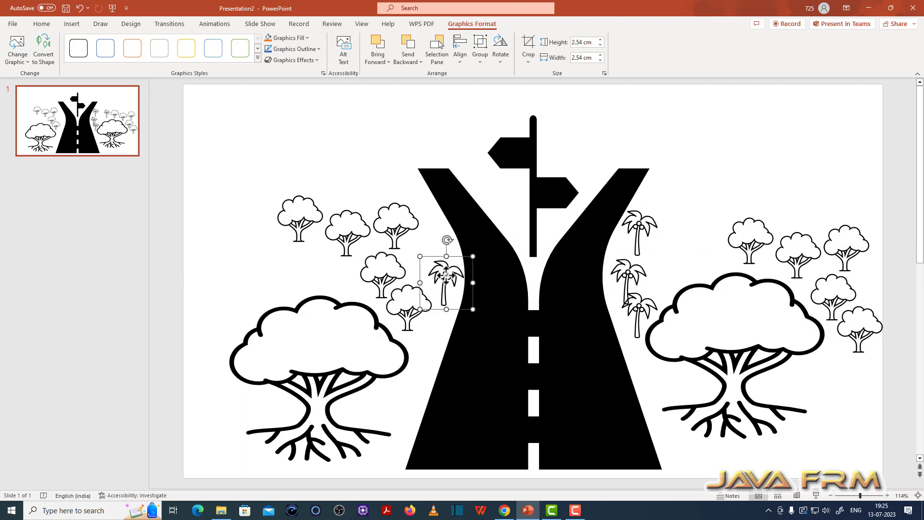
key(ctrl+v)
mouse_move(702, 241)
mouse_down()
mouse_move(463, 231)
mouse_move(435, 241)
mouse_up()
drag(444, 281, 444, 298)
drag(435, 238, 443, 248)
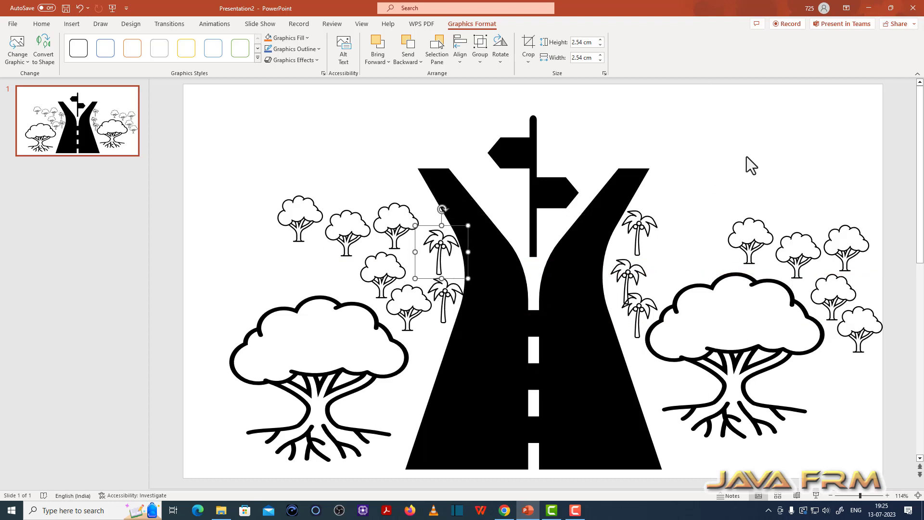
click(620, 197)
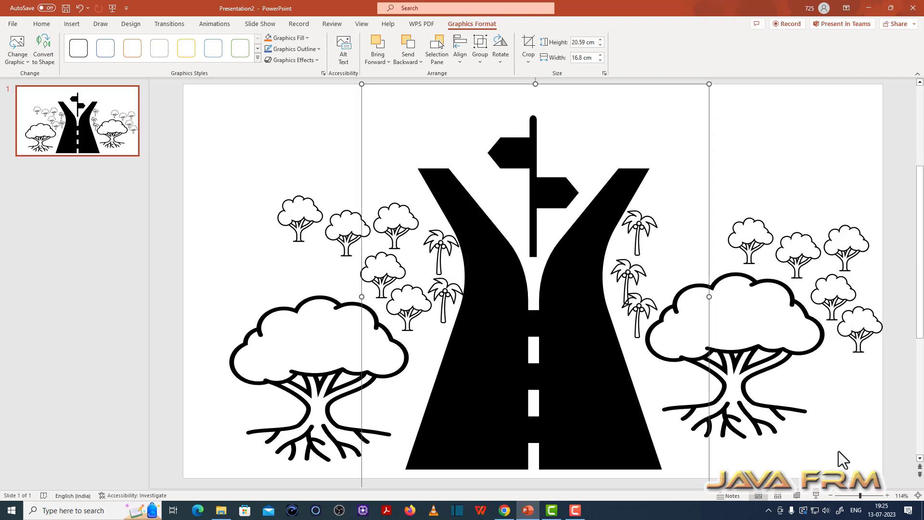
Insert the outline peacock from a 'birds' search, shrink it to 0.81 × 2.02 cm, and place two in the left grove
click(71, 25)
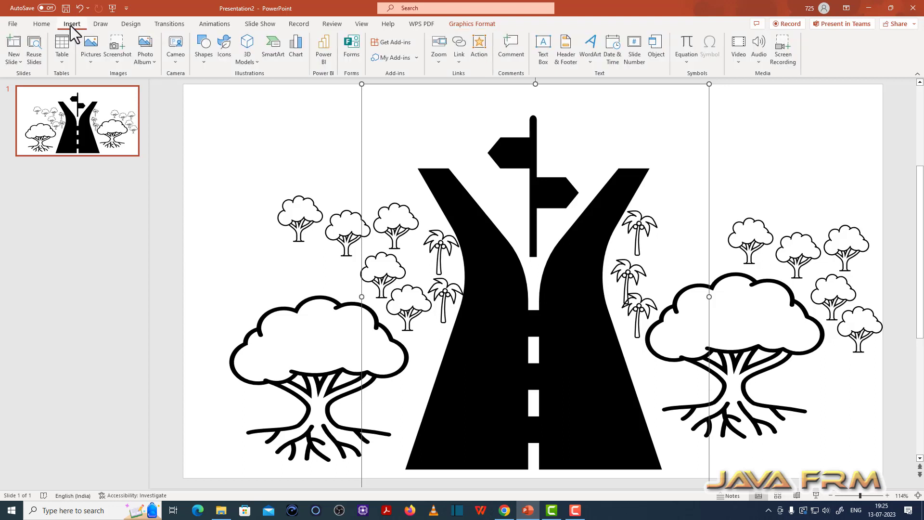
click(224, 51)
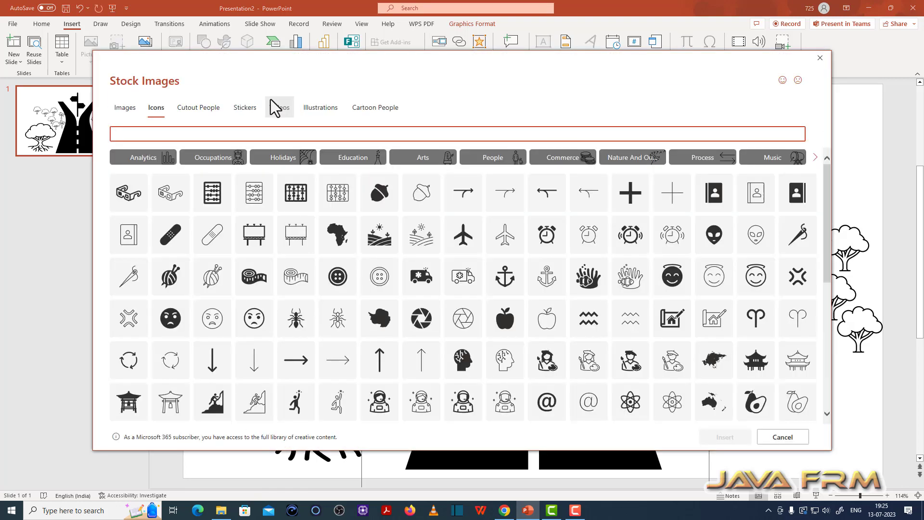
text(bir)
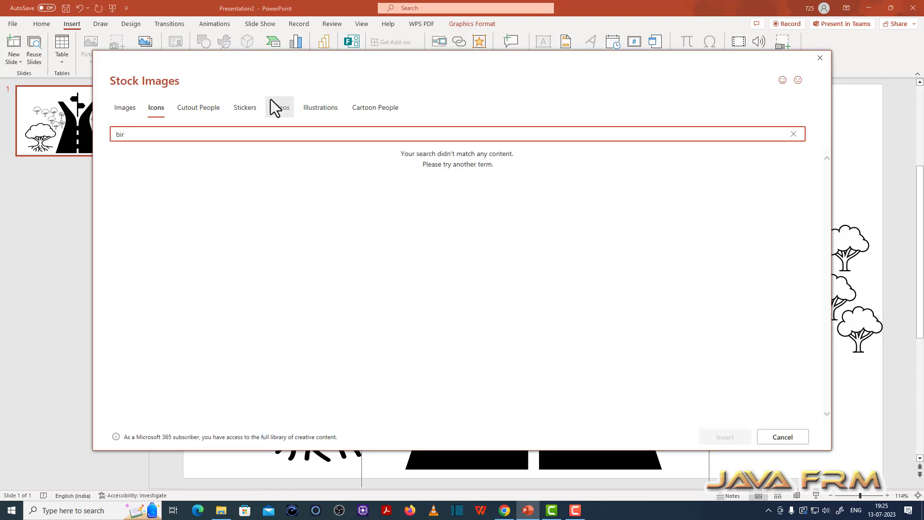
text(ds)
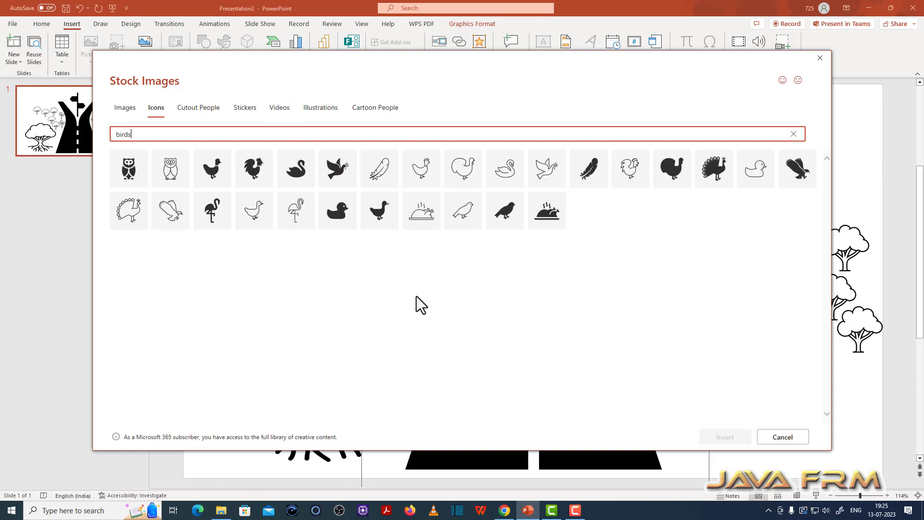
click(144, 211)
click(728, 437)
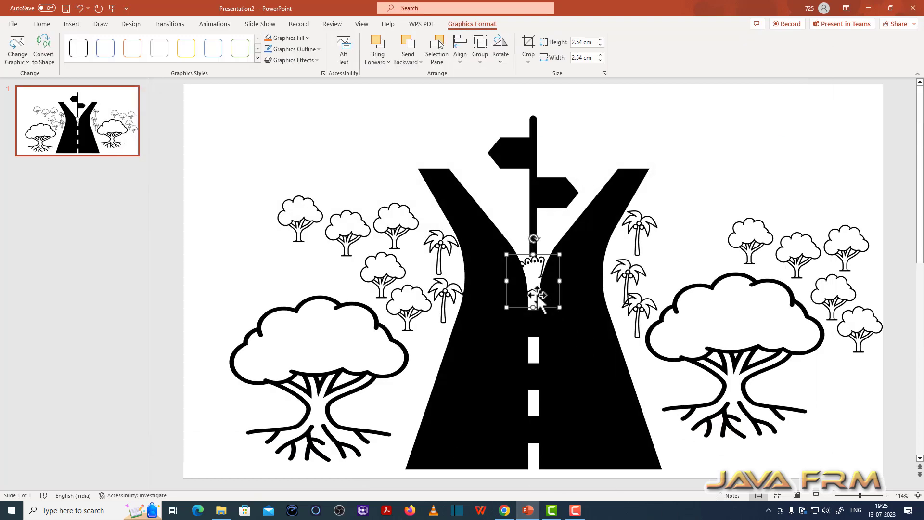
drag(553, 303, 301, 284)
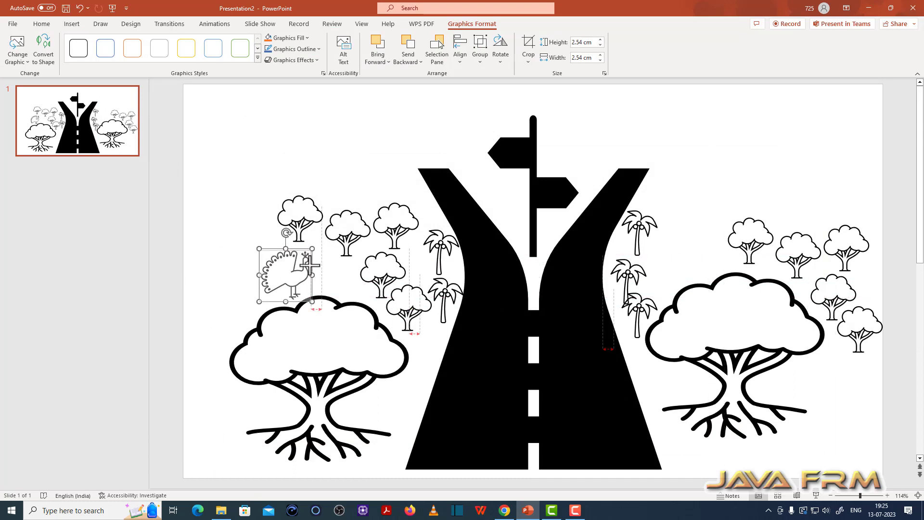
mouse_move(313, 248)
mouse_down()
mouse_move(285, 280)
mouse_move(340, 277)
mouse_up()
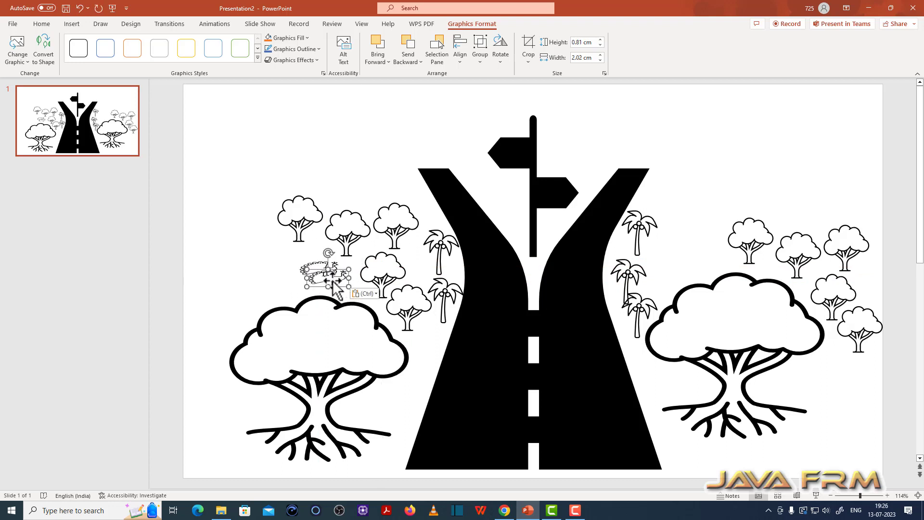
drag(328, 269, 275, 267)
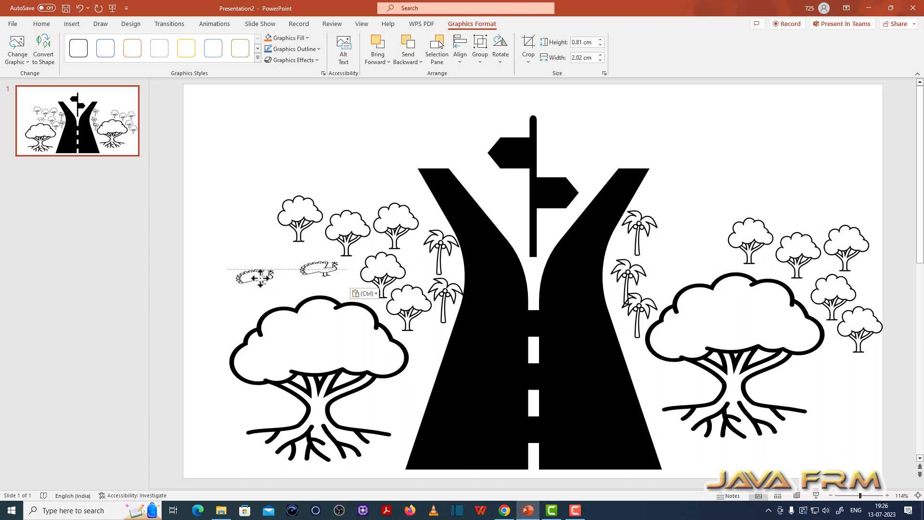
click(360, 284)
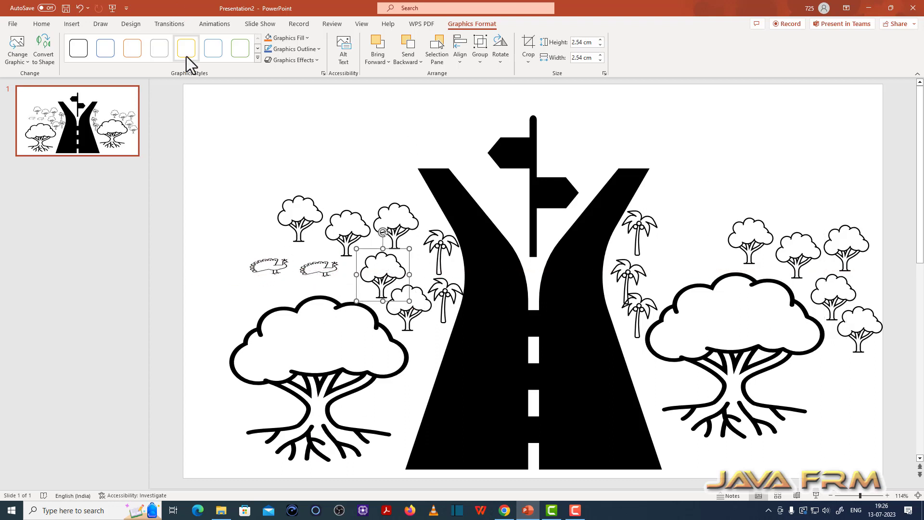
Insert an outline turkey, shrink it to 1.4 cm by the right tree's roots, and copy it diagonally
click(72, 25)
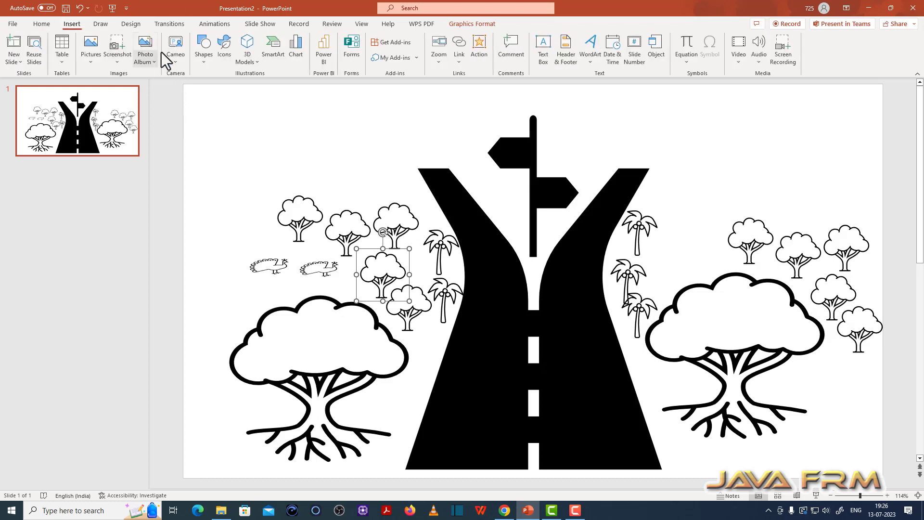
click(224, 48)
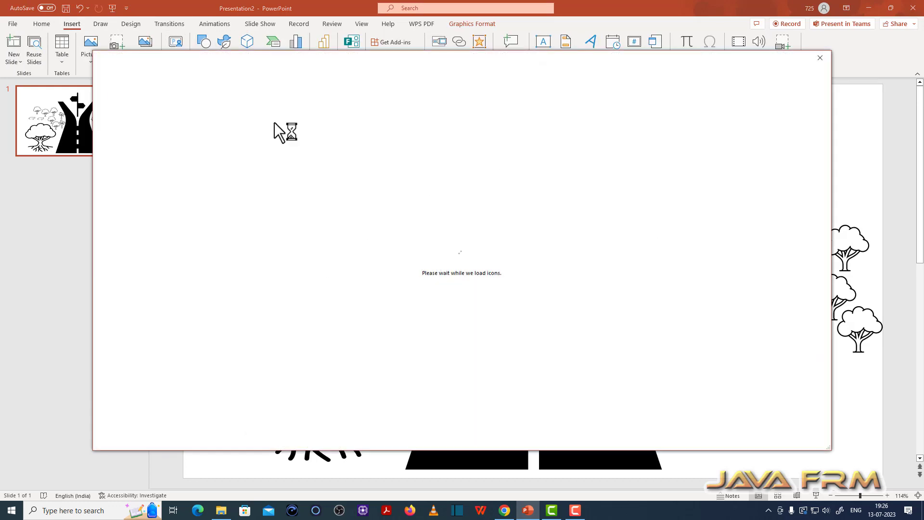
text(bird)
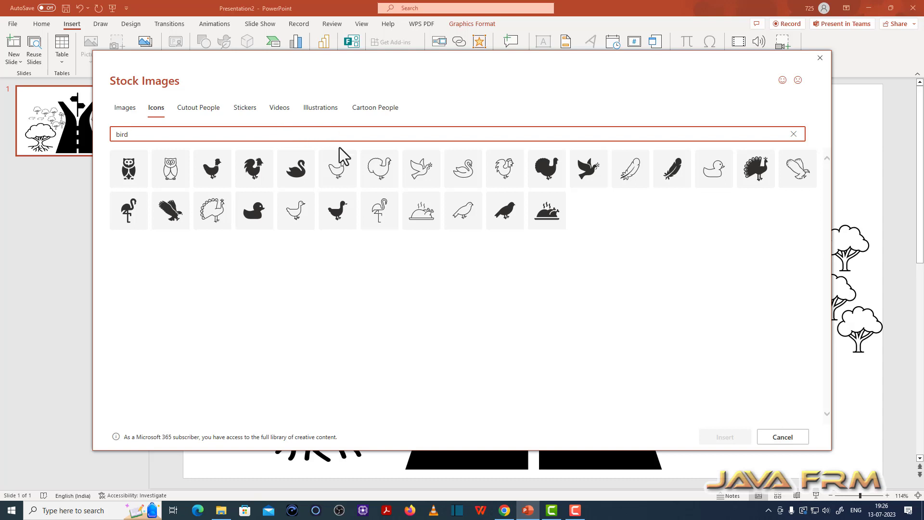
click(391, 157)
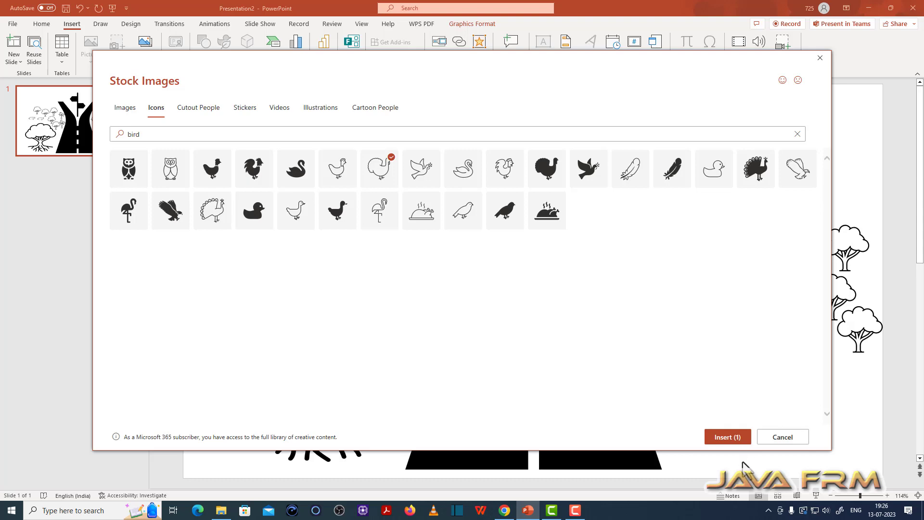
click(729, 438)
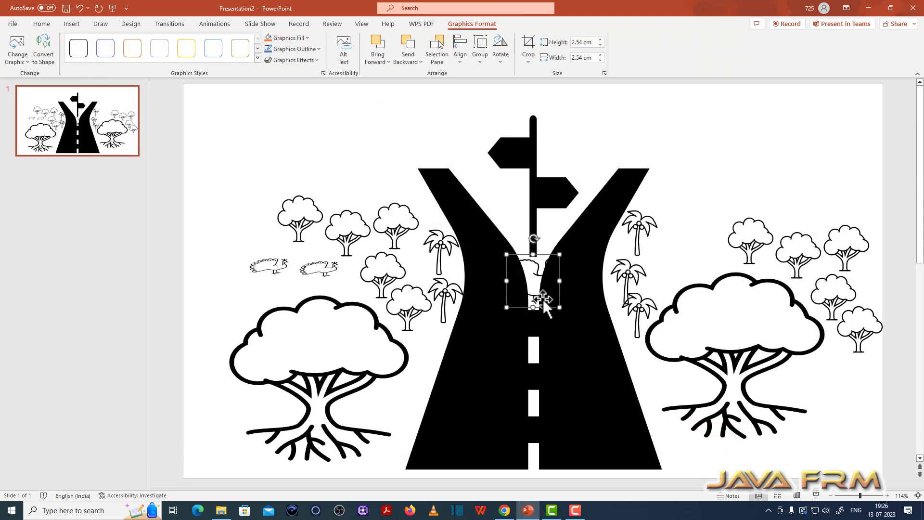
drag(542, 305, 832, 436)
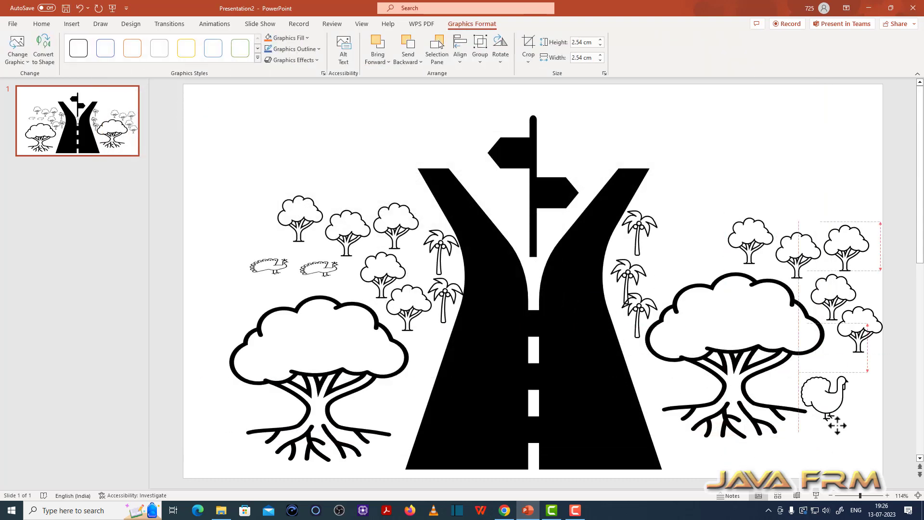
mouse_move(851, 384)
mouse_down()
mouse_move(805, 400)
mouse_move(847, 439)
mouse_up()
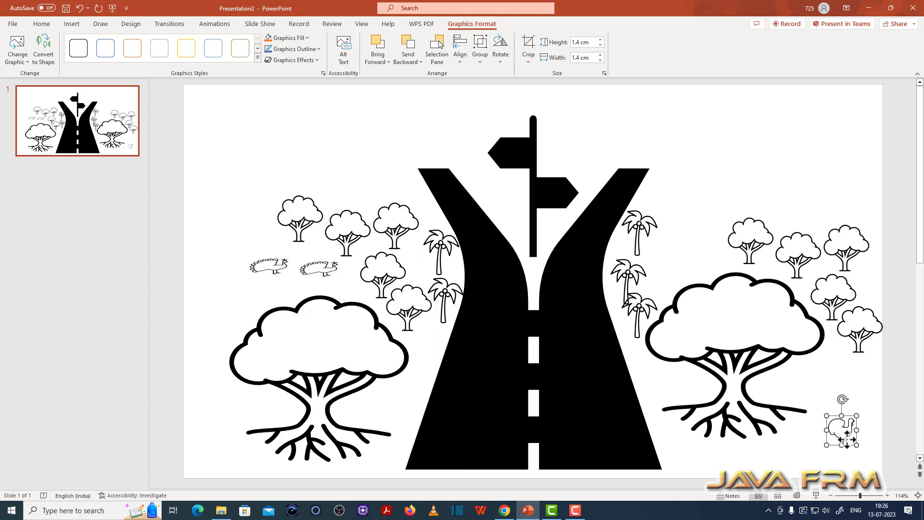
mouse_move(847, 439)
mouse_down()
mouse_move(836, 454)
mouse_move(866, 406)
mouse_up()
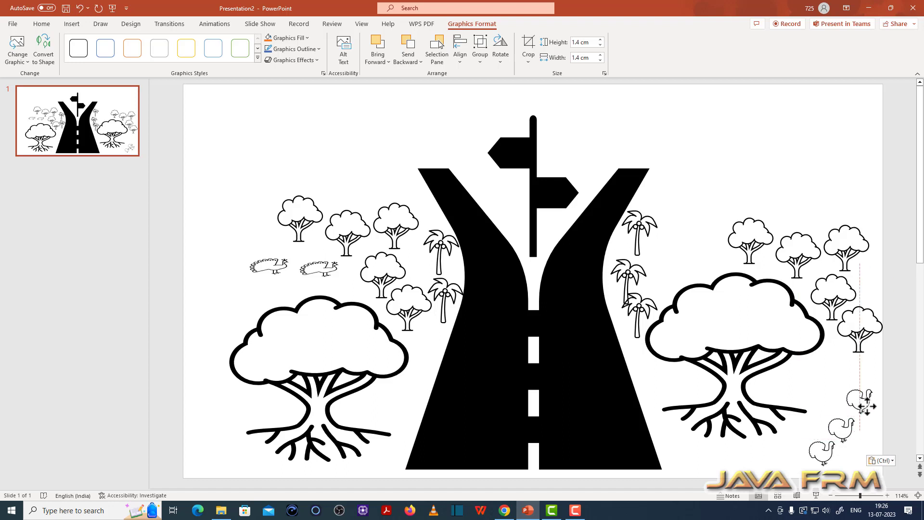
click(818, 378)
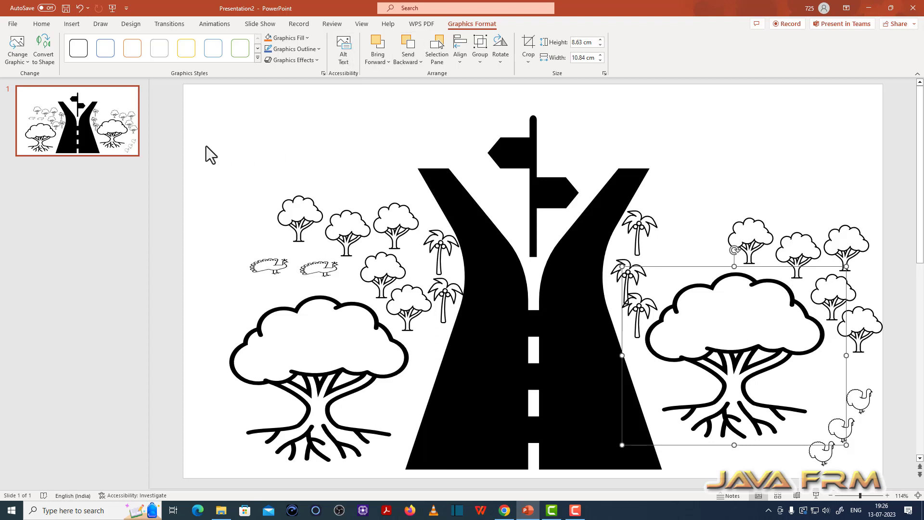
Add the partly-sunny cloud icon at 6.51 cm in the top-right corner, then start the slideshow
click(72, 24)
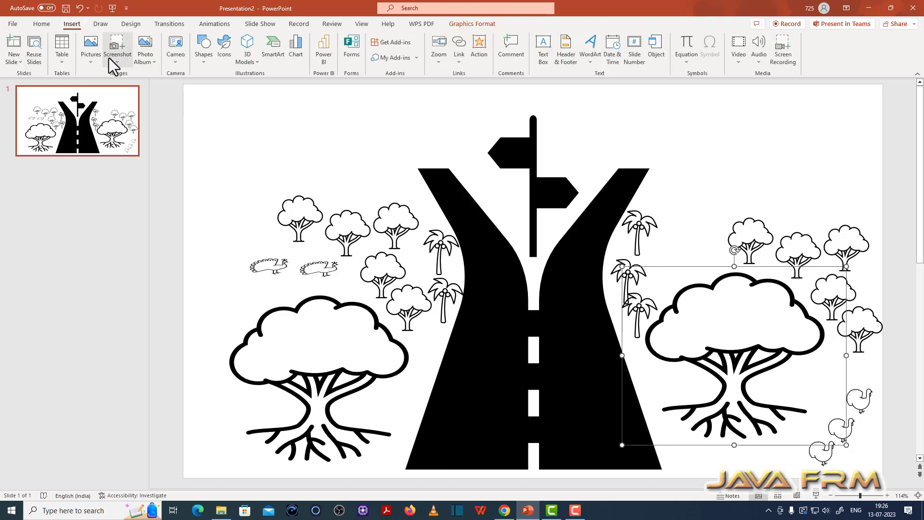
click(224, 51)
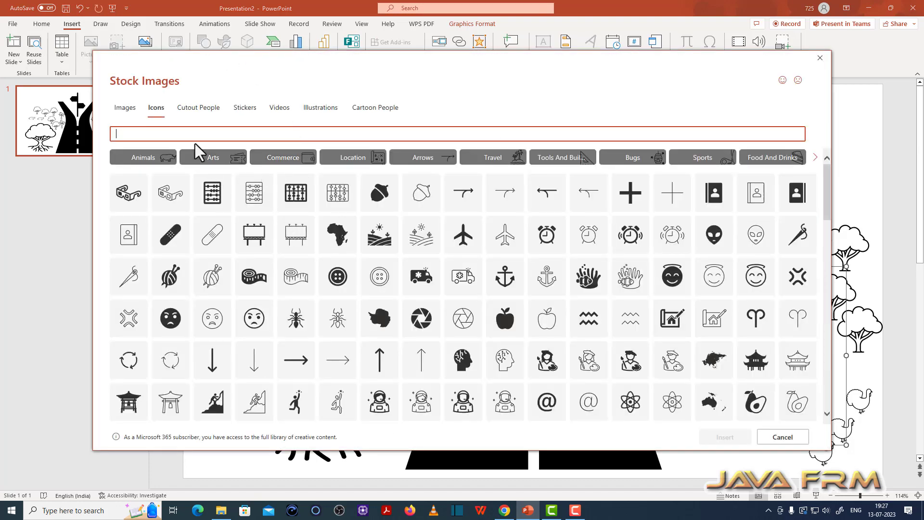
text(cloud)
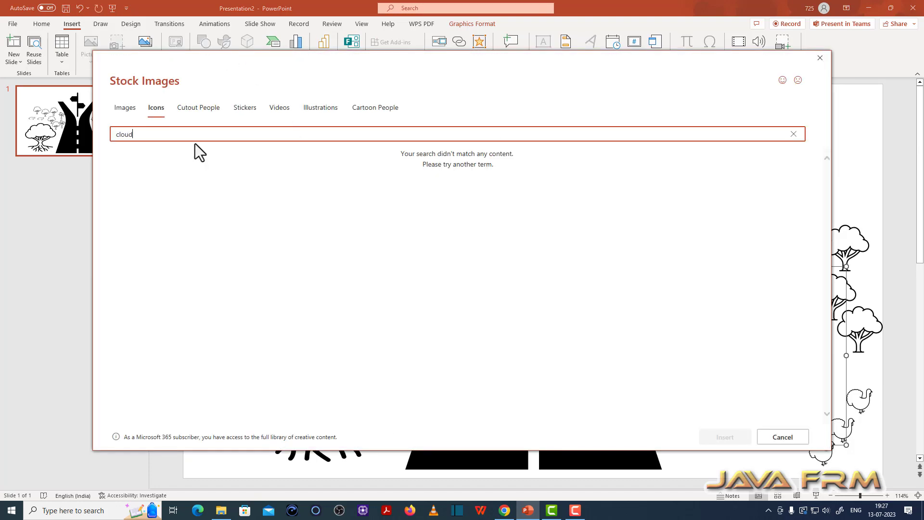
text(s)
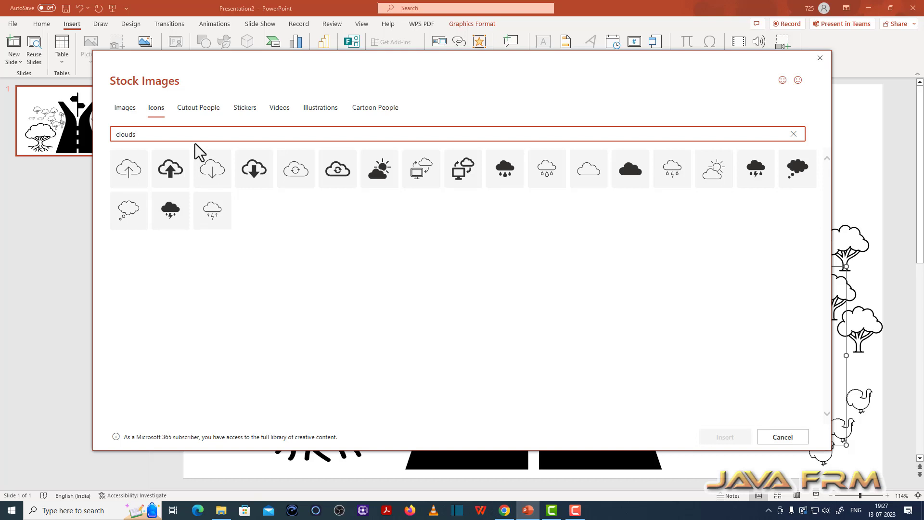
click(718, 185)
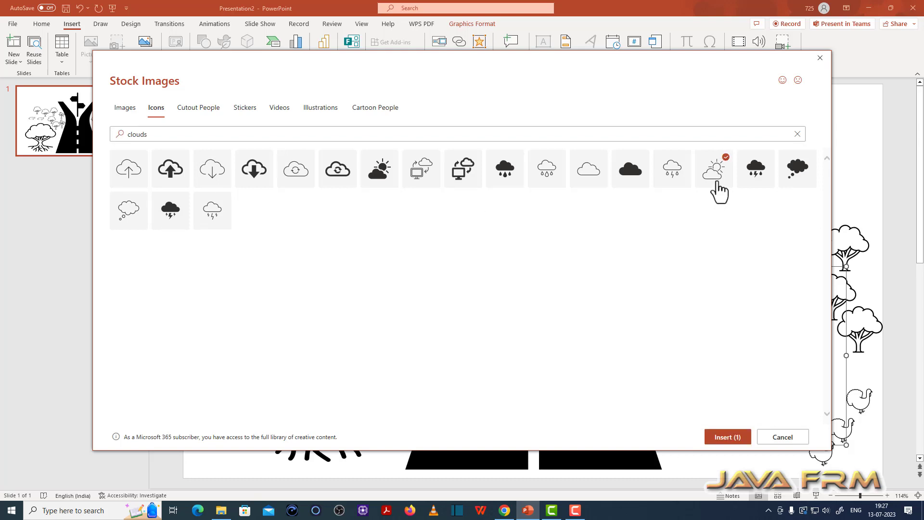
click(727, 436)
mouse_move(568, 294)
mouse_down()
mouse_move(696, 147)
mouse_move(762, 144)
mouse_move(818, 198)
mouse_up()
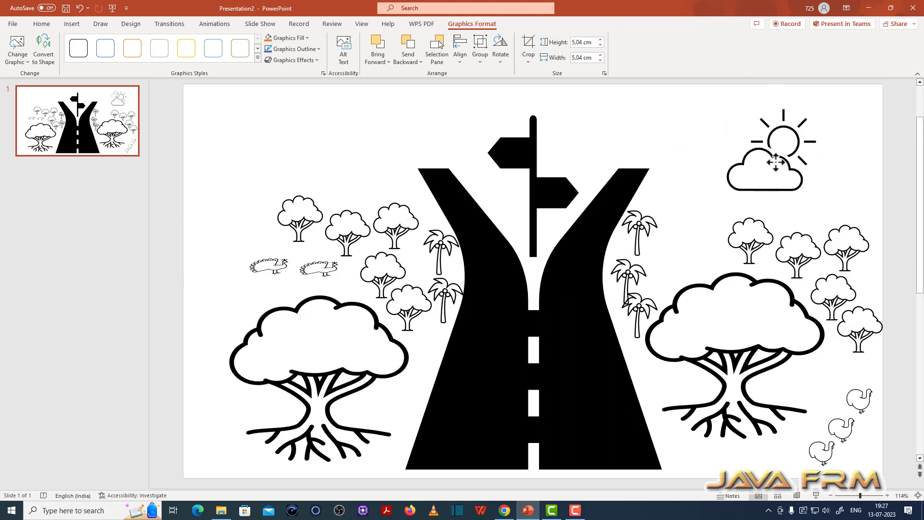
drag(776, 163, 748, 153)
drag(797, 192, 826, 220)
mouse_move(763, 181)
mouse_down()
mouse_move(757, 159)
mouse_move(772, 181)
mouse_up()
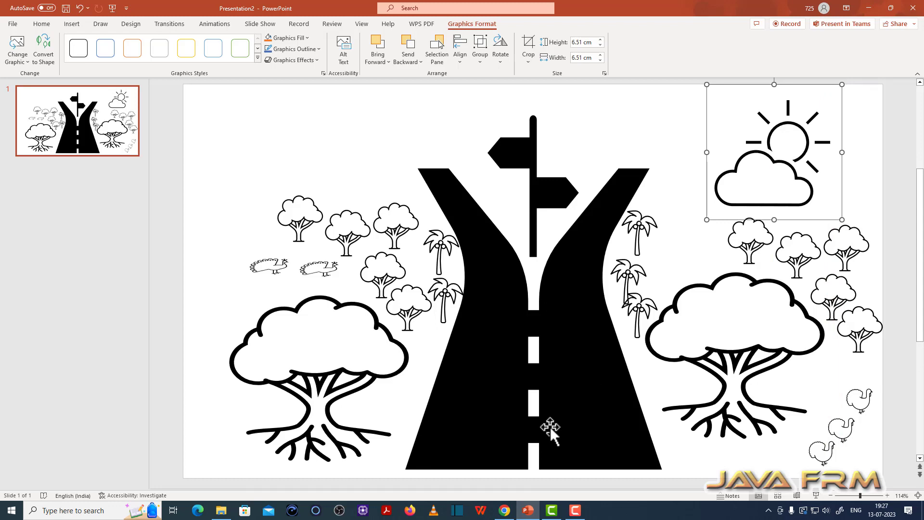
key(F5)
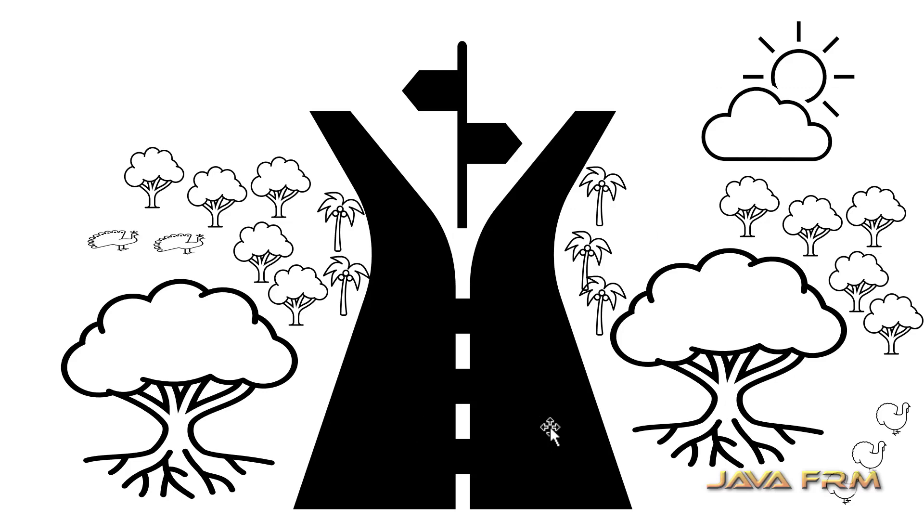